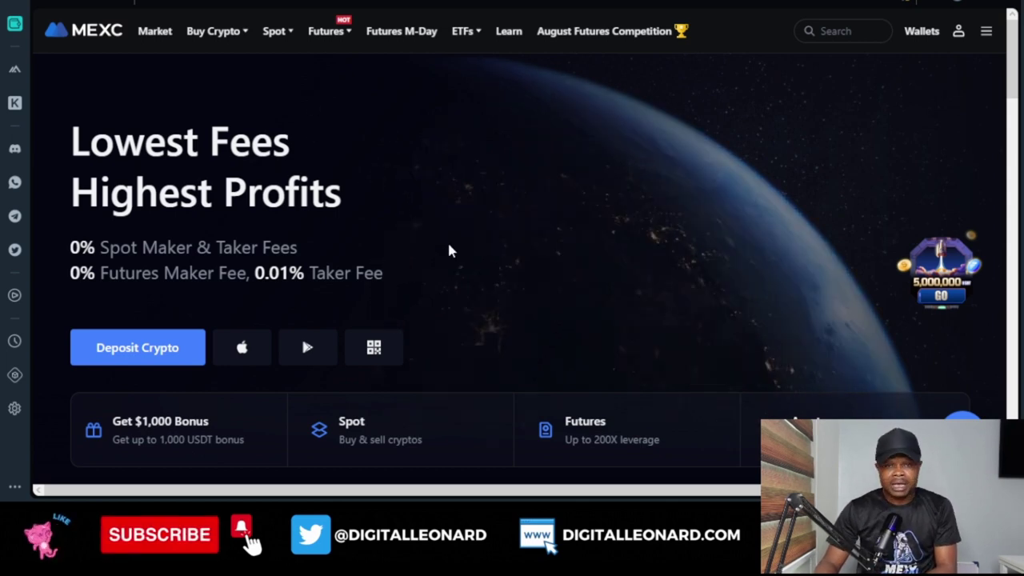
Step: Open the USDT-M futures trading page and confirm Hedge Mode as the position mode in its preferences
mouse_move(320, 32)
mouse_move(384, 158)
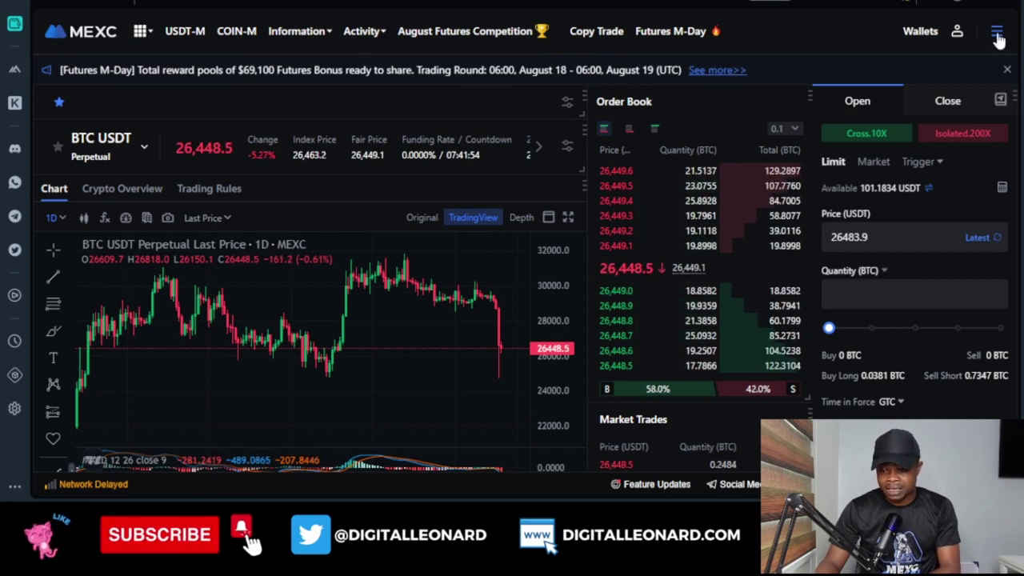
click(997, 33)
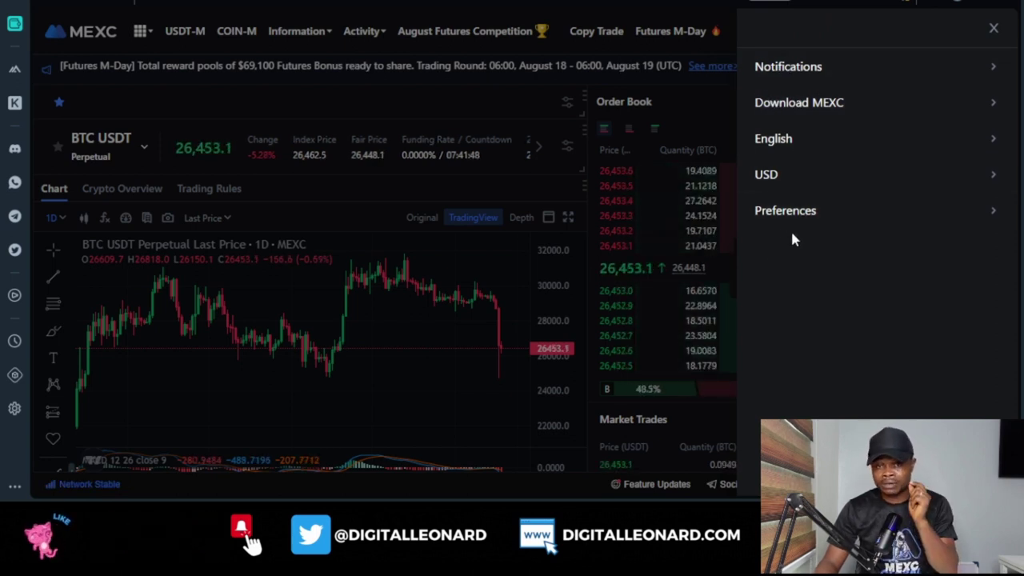
click(981, 216)
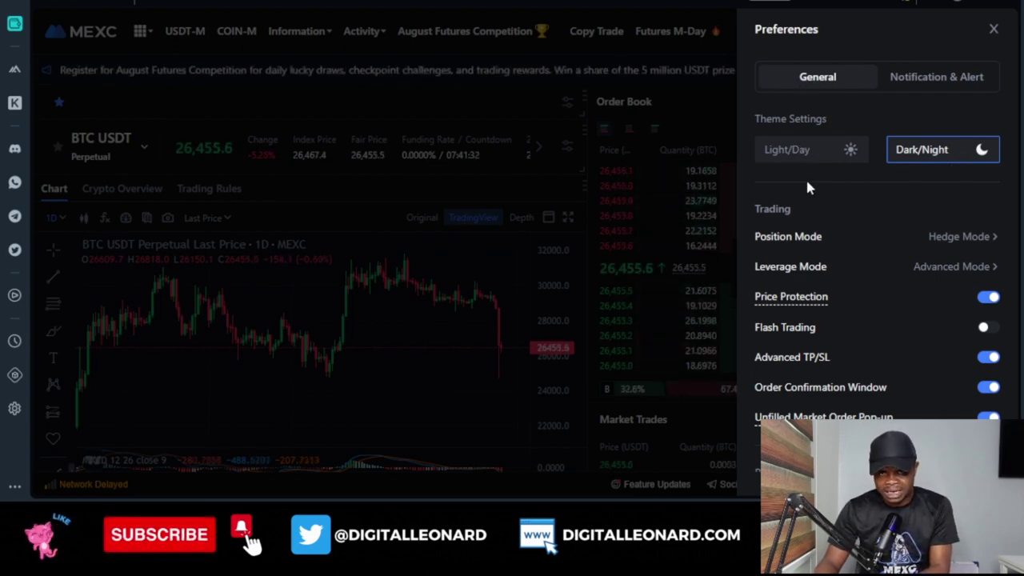
scroll(818, 200, down, 1)
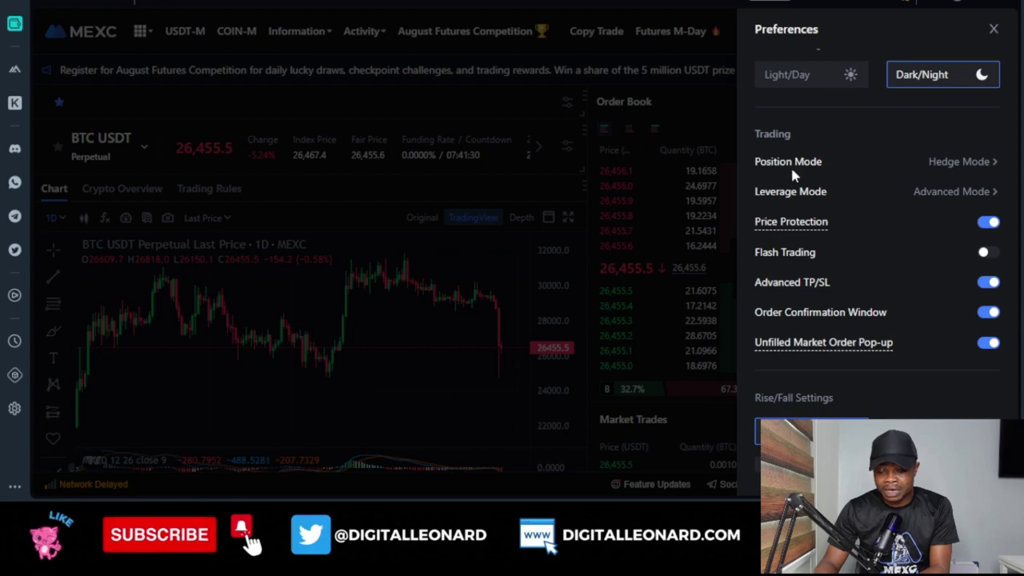
click(958, 162)
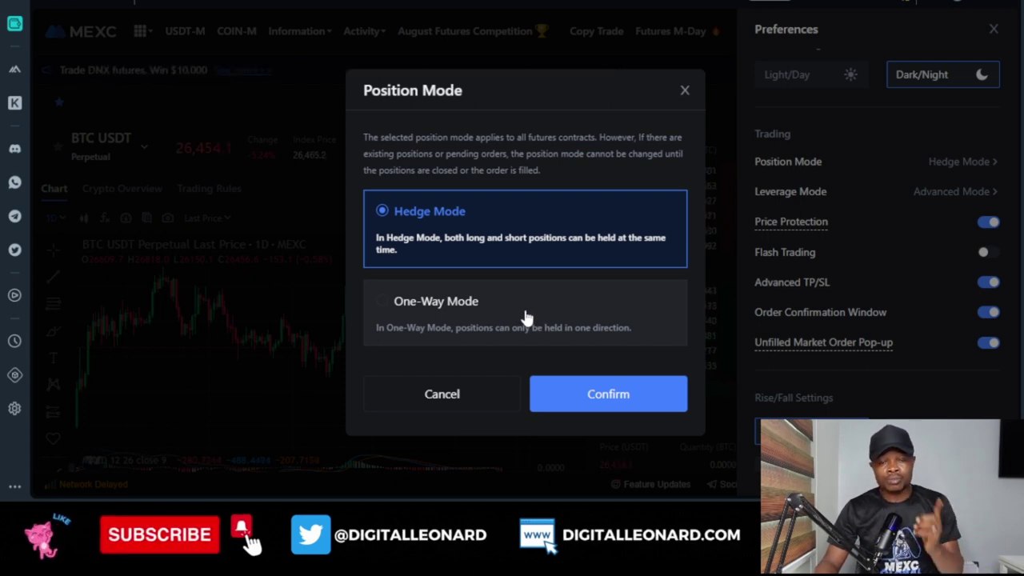
click(591, 402)
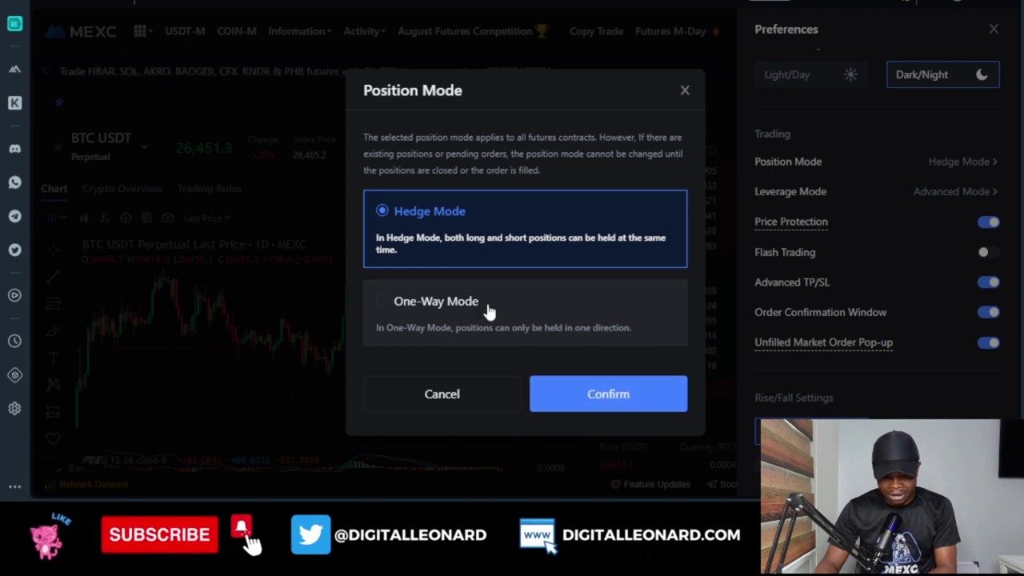
click(623, 398)
click(623, 397)
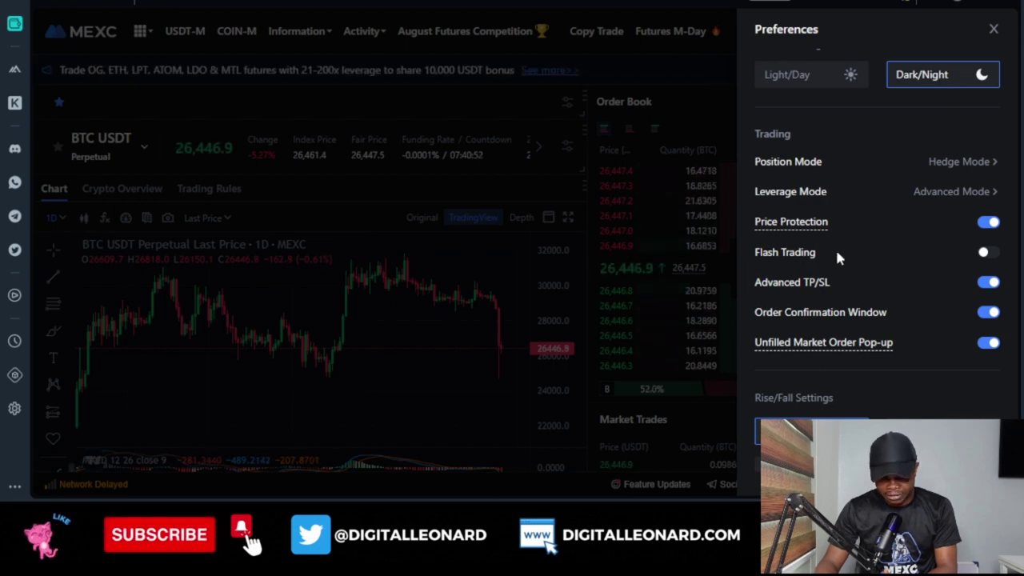
Step: Turn on Flash Trading to preview the market buy and sell controls on the chart, and switch it off again in the preferences
click(565, 291)
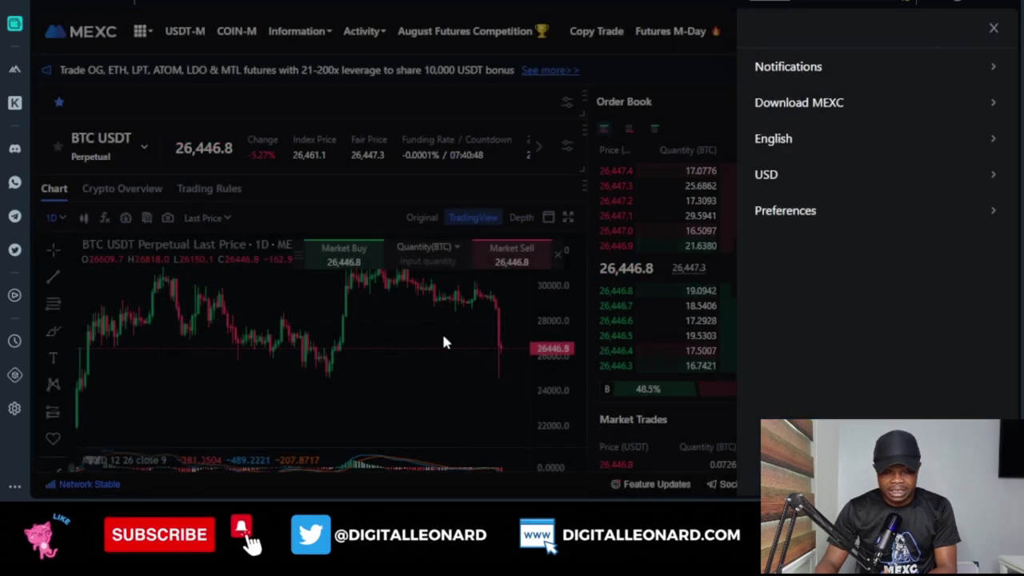
click(443, 337)
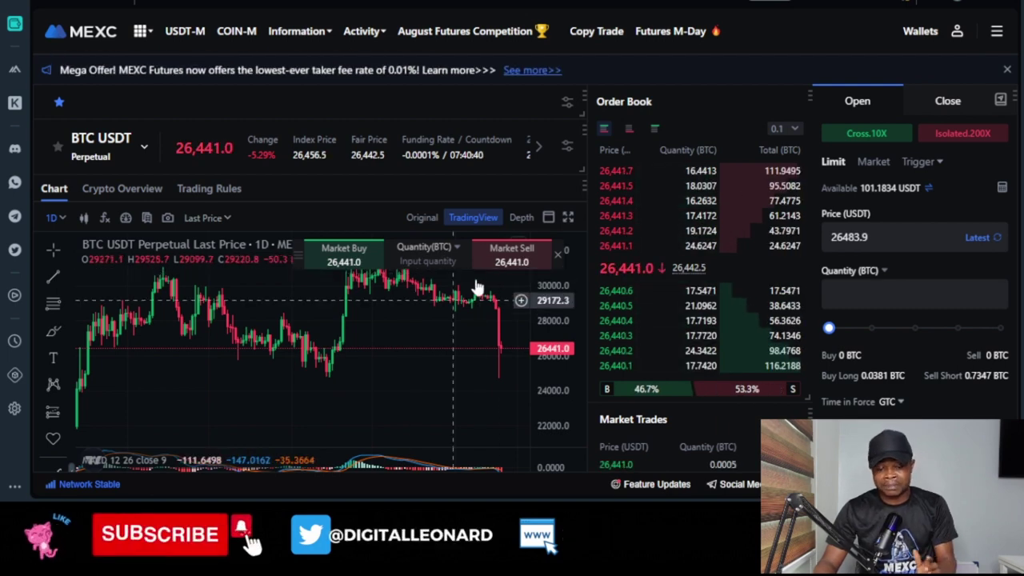
click(998, 33)
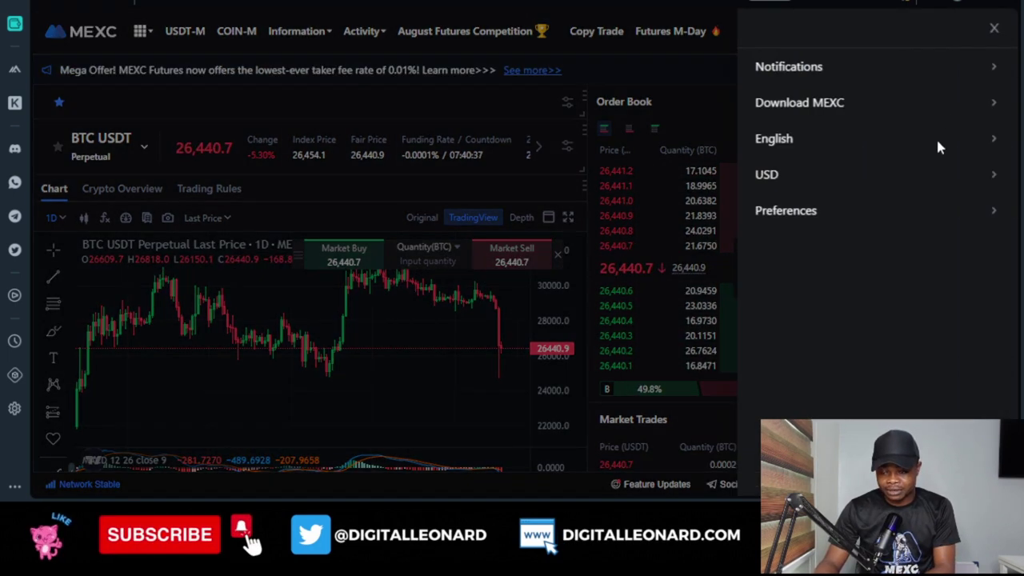
click(820, 214)
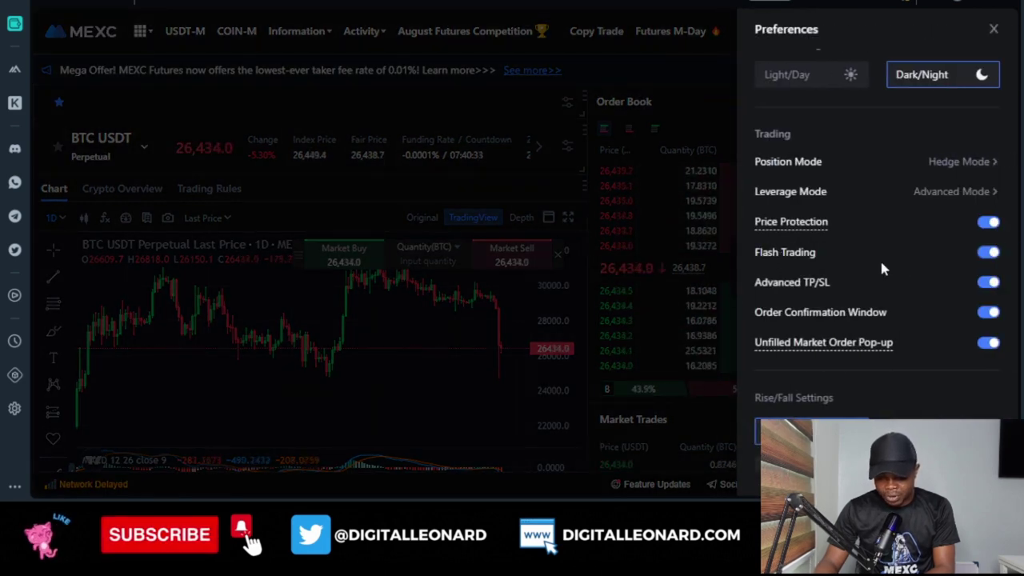
click(988, 255)
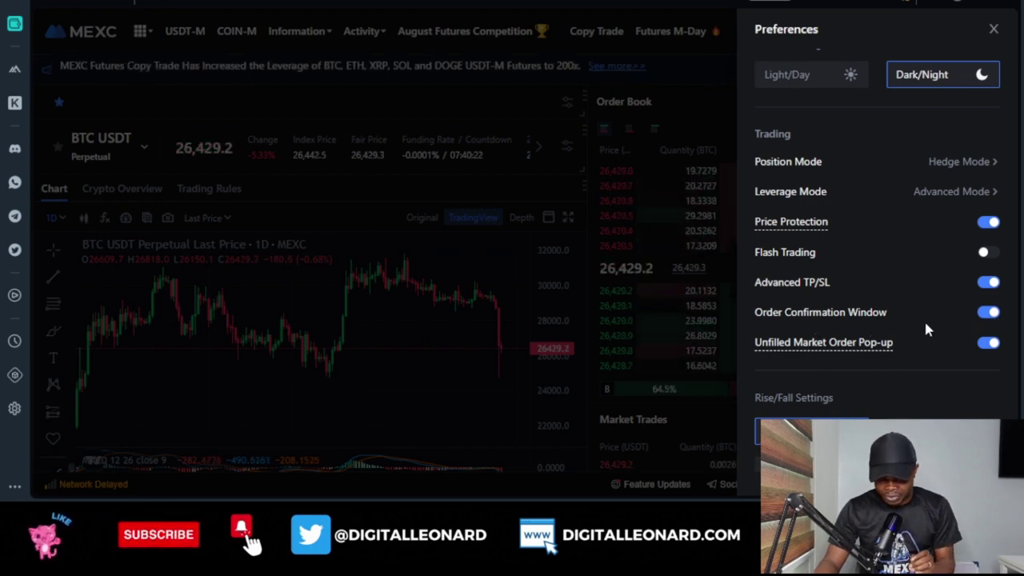
click(994, 30)
click(994, 32)
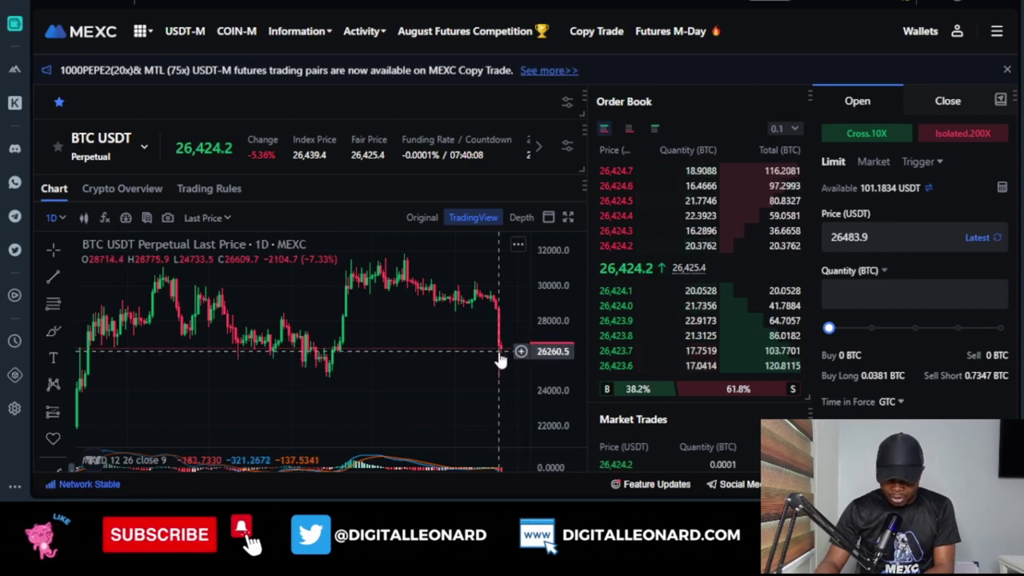
Step: Expand the BTC USDT chart to full screen, examine the daily candles and available time intervals, and restore the normal layout
click(568, 218)
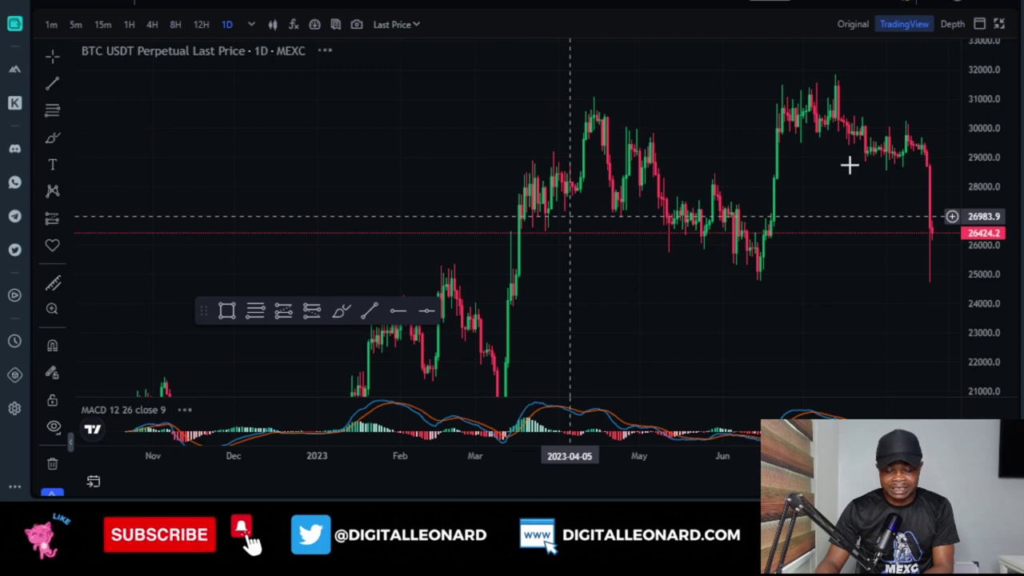
drag(743, 192, 559, 290)
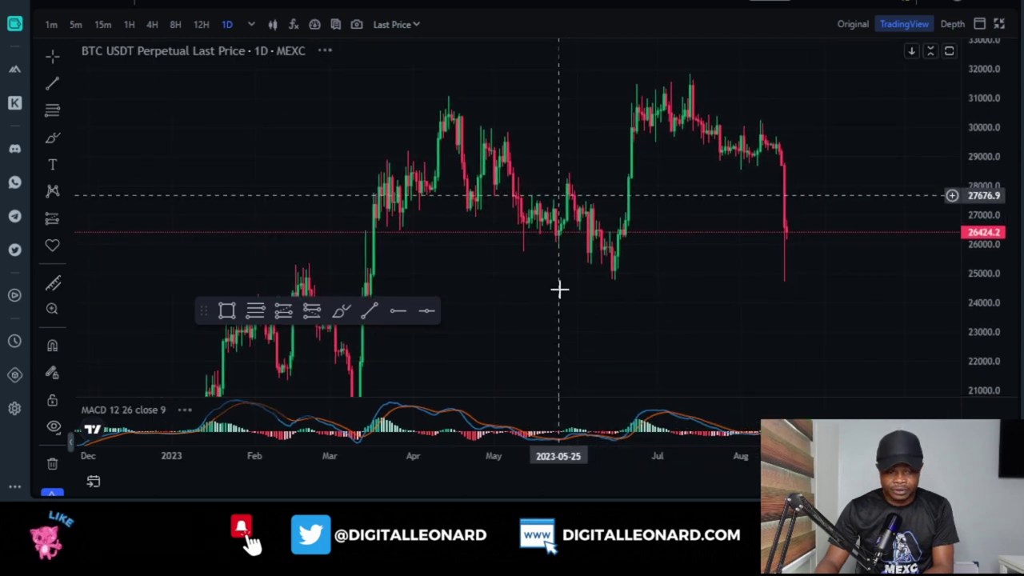
drag(557, 231, 568, 206)
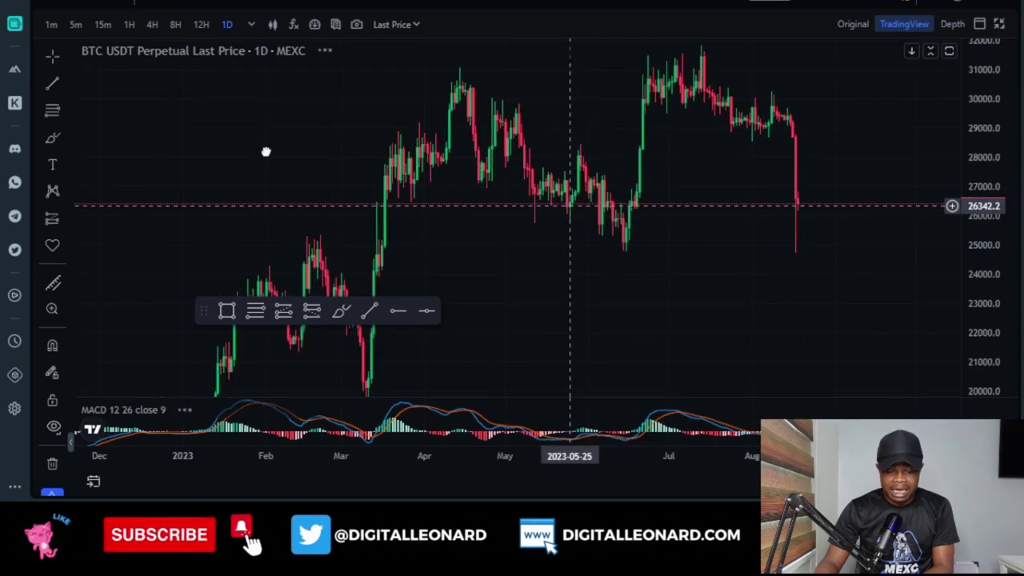
click(253, 27)
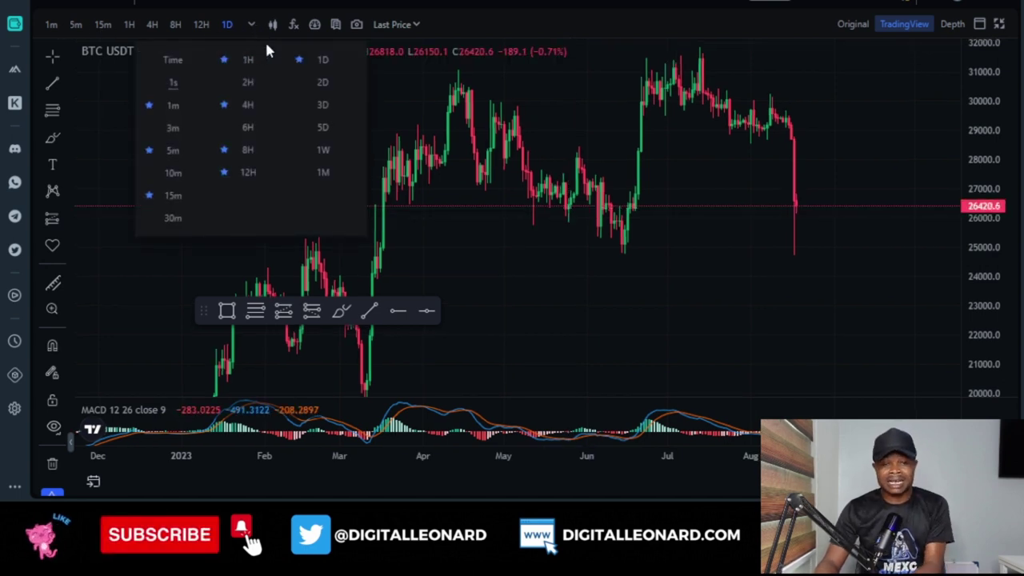
click(529, 213)
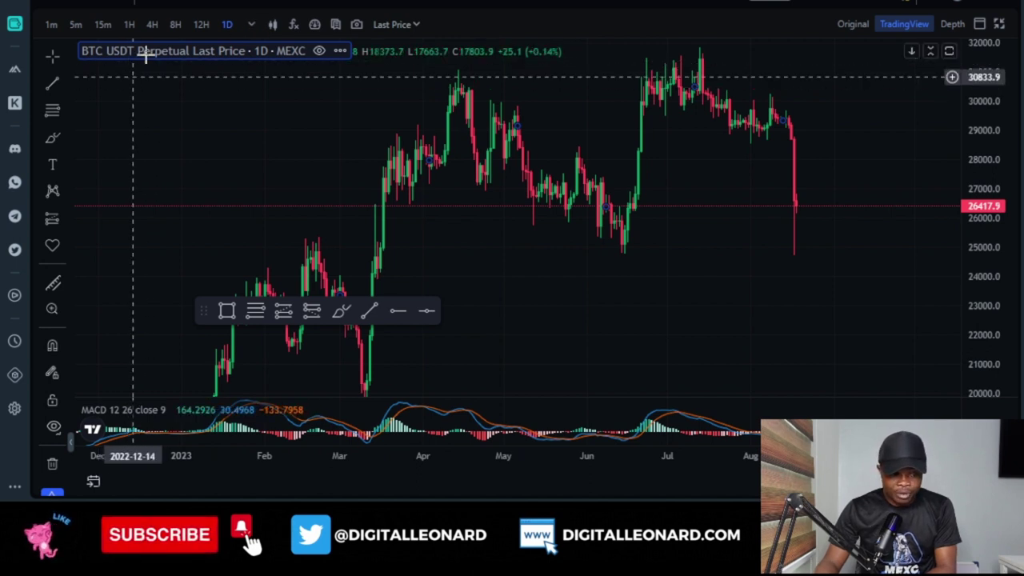
click(251, 26)
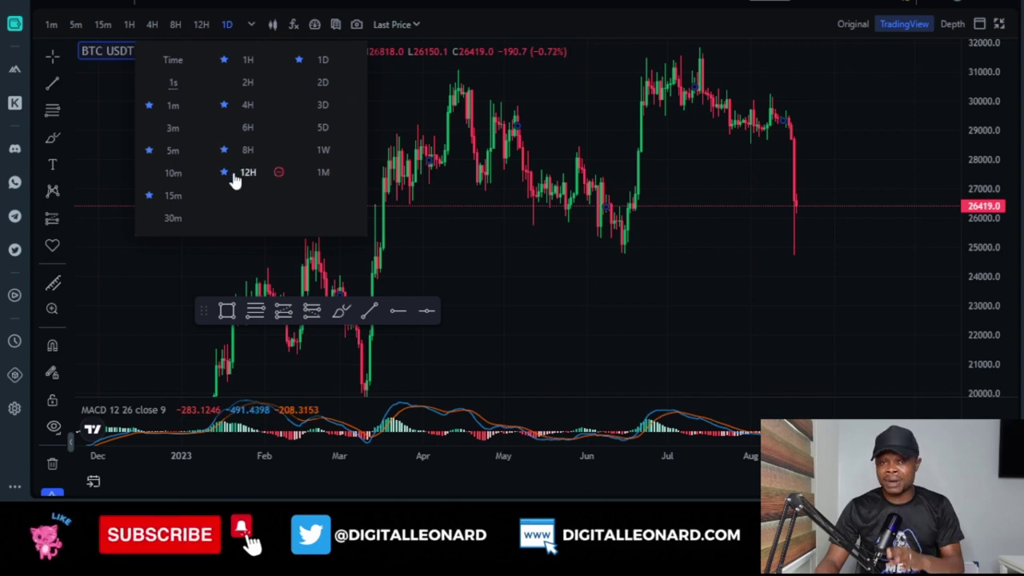
click(584, 282)
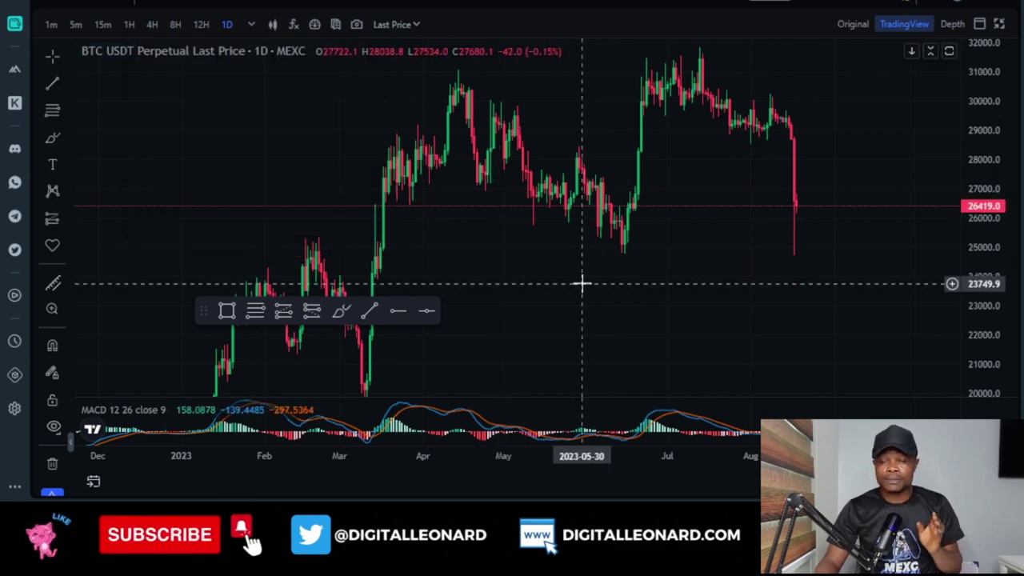
scroll(523, 285, down, 4)
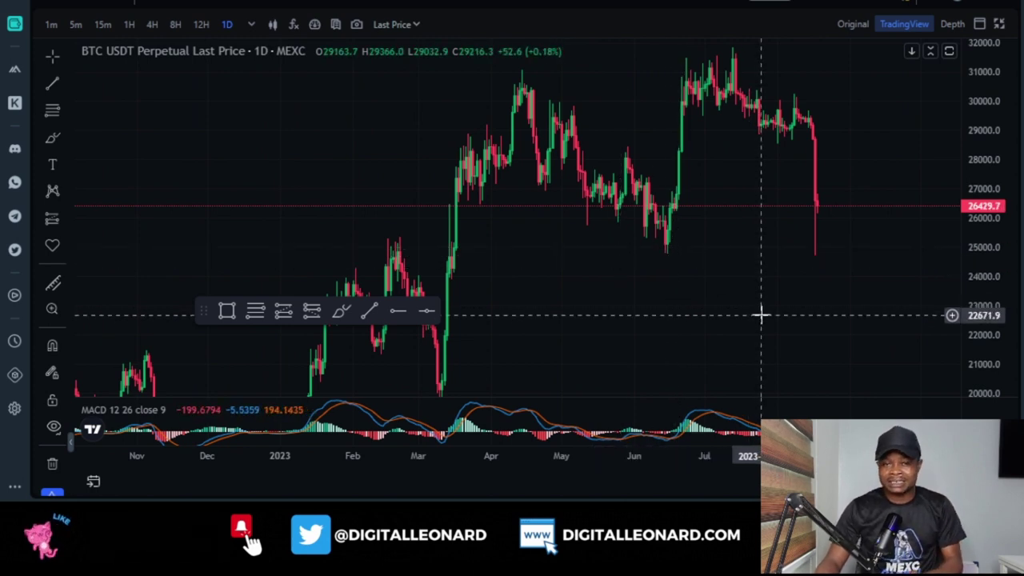
click(998, 25)
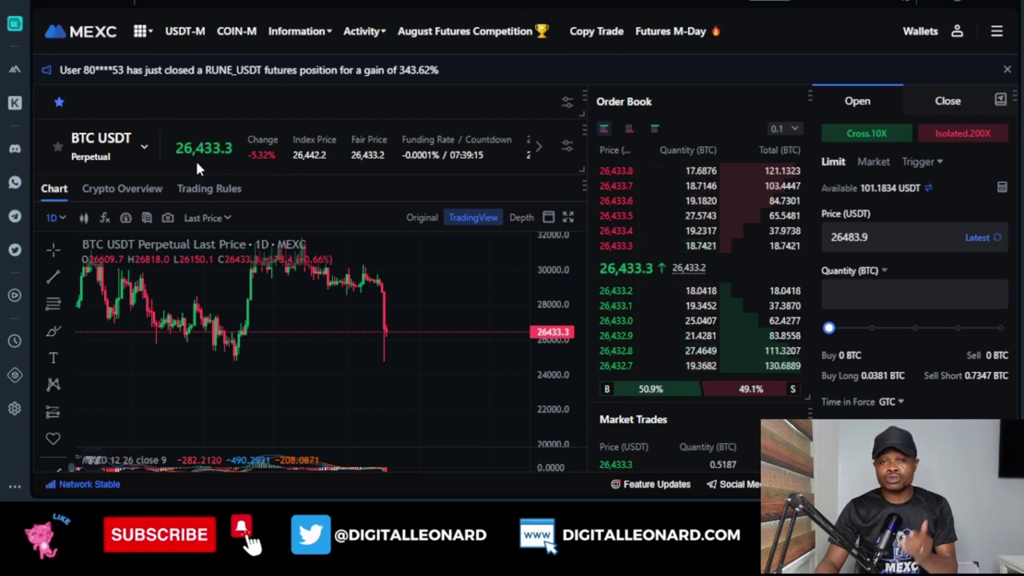
click(112, 150)
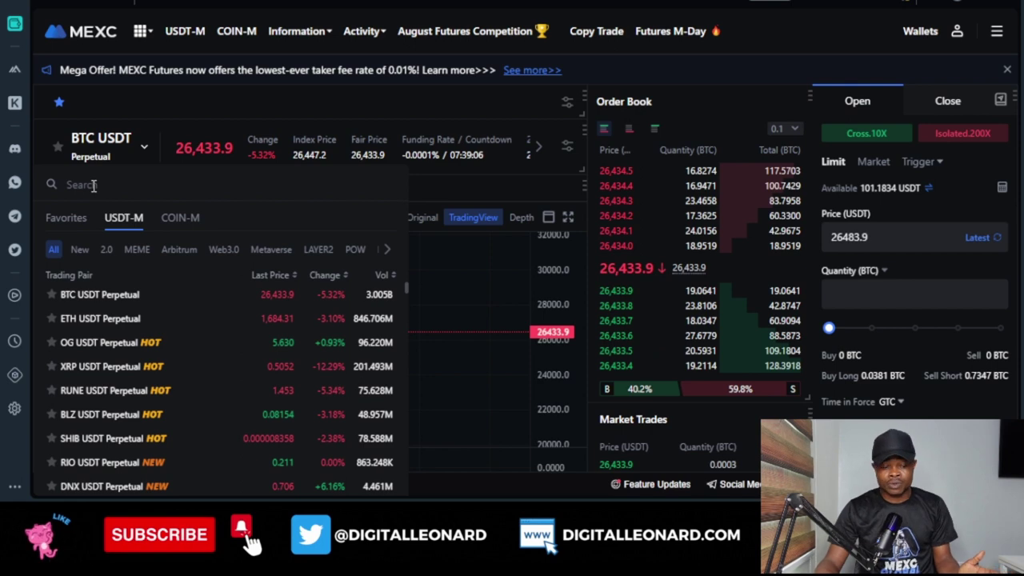
click(93, 185)
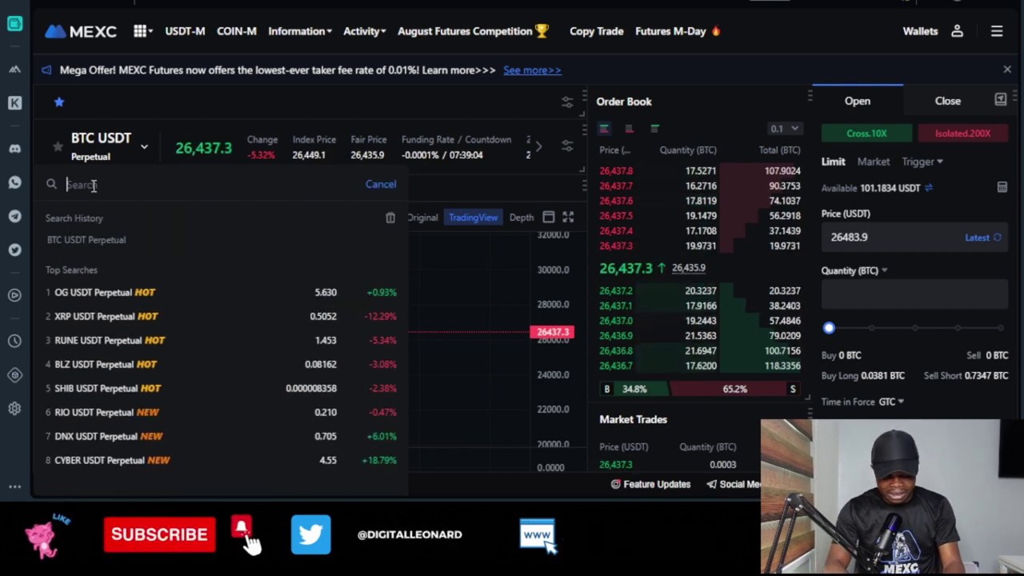
text(ada)
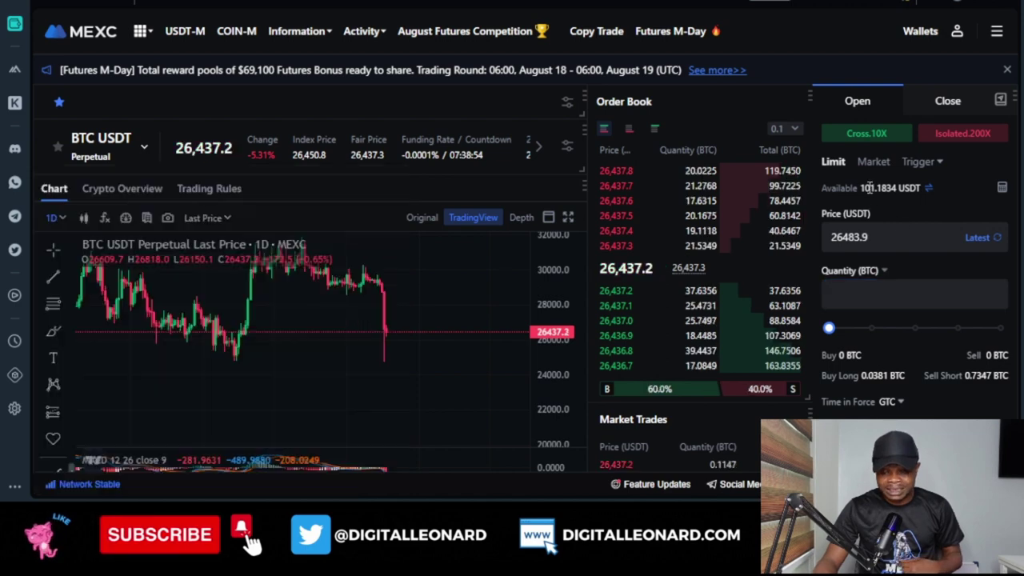
click(134, 154)
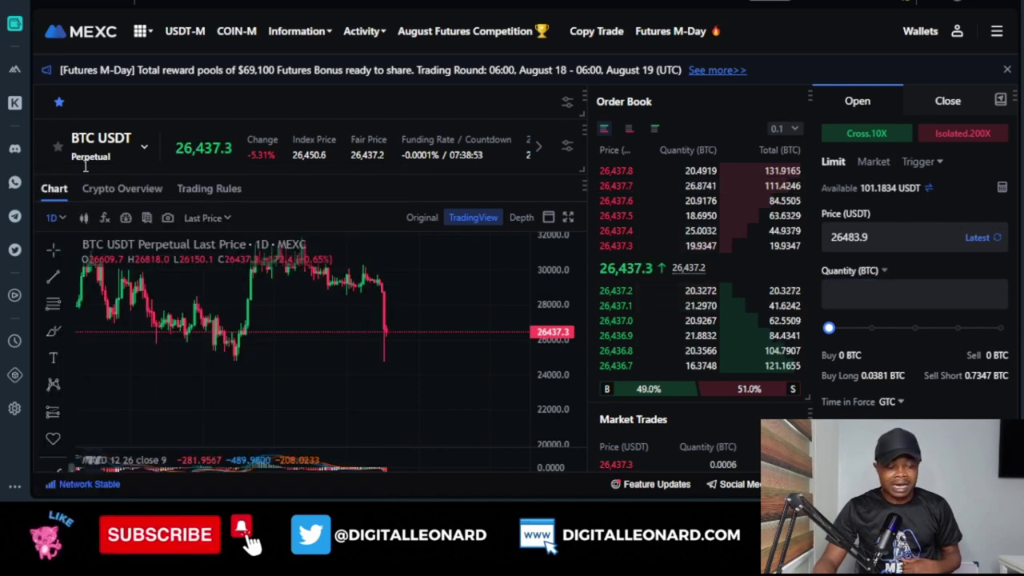
Step: Search the futures trading pairs for "ada" and open ADA USDT Perpetual
click(100, 142)
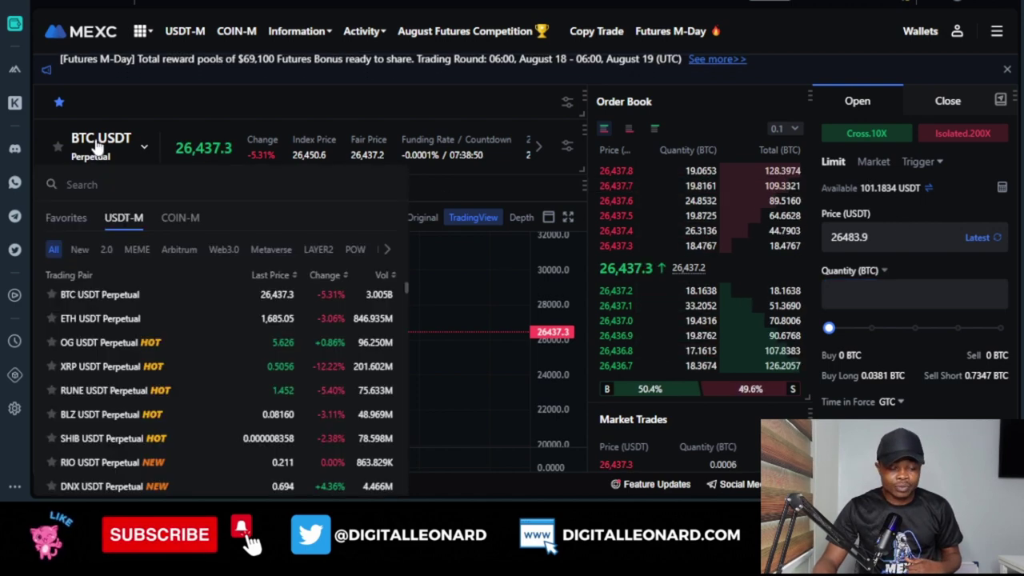
click(87, 185)
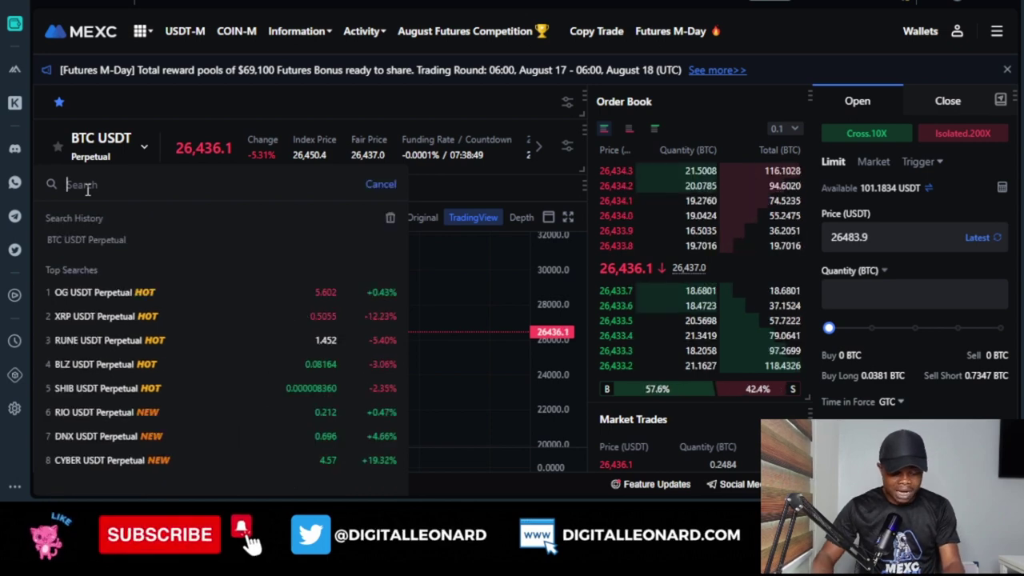
text(ada)
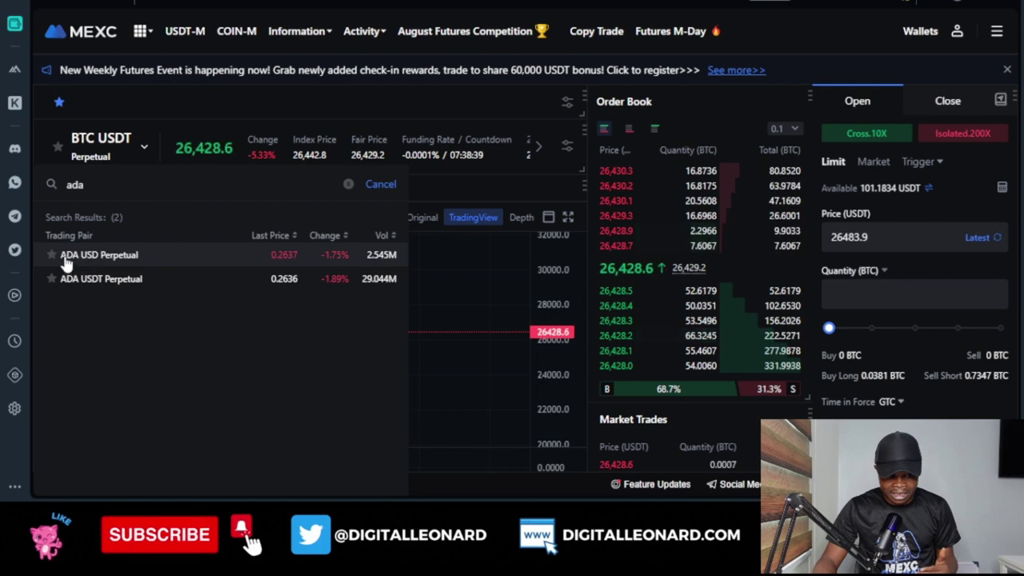
click(102, 286)
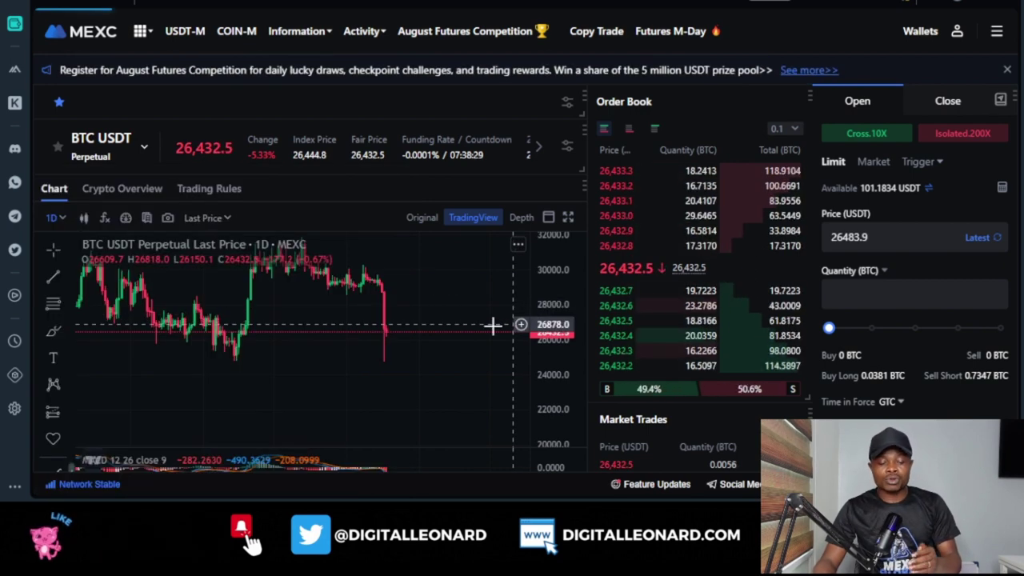
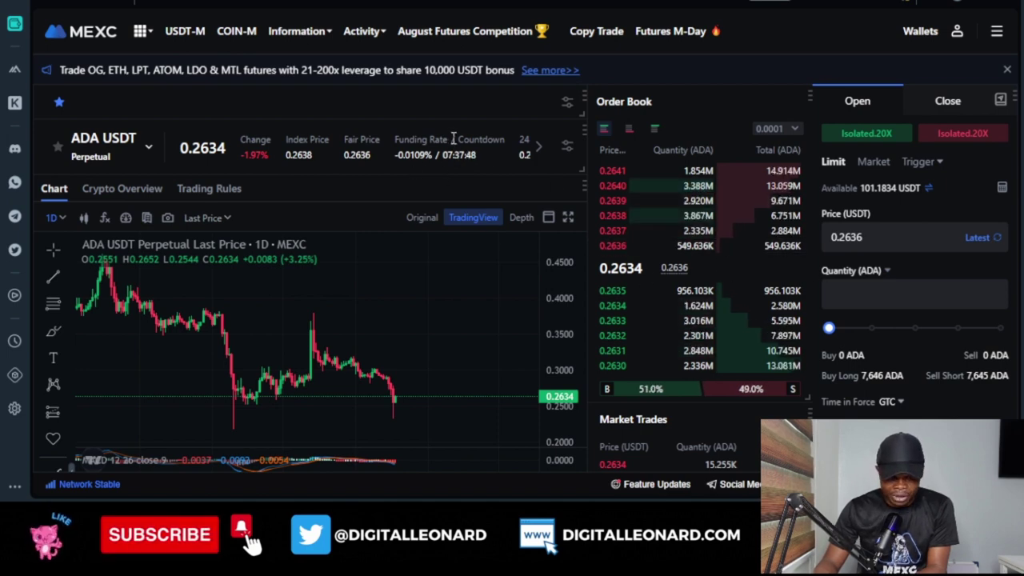
Step: Examine the ADA USDT funding rate, price chart and order book, and the open positions section below them
mouse_move(416, 142)
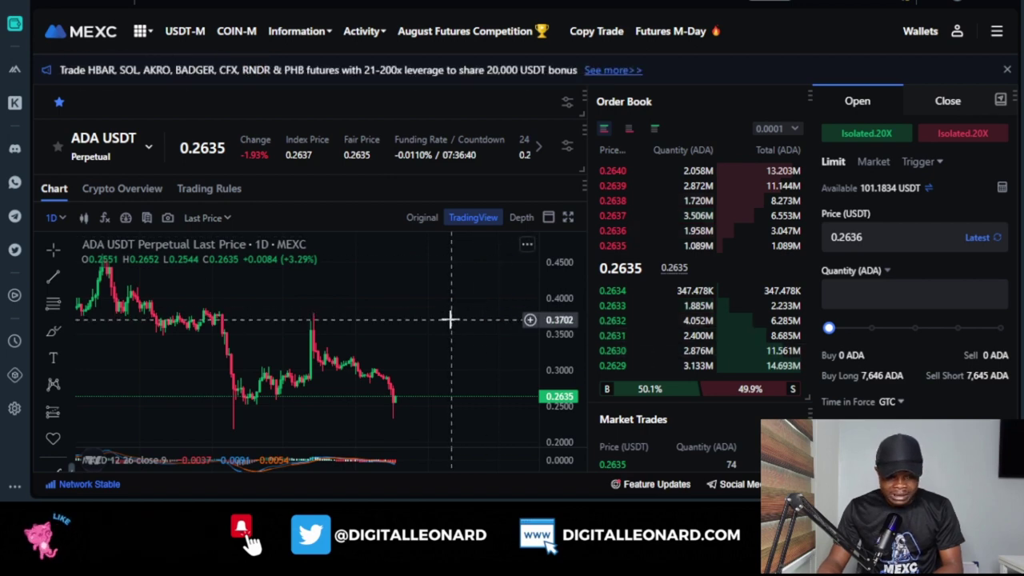
scroll(416, 308, down, 1)
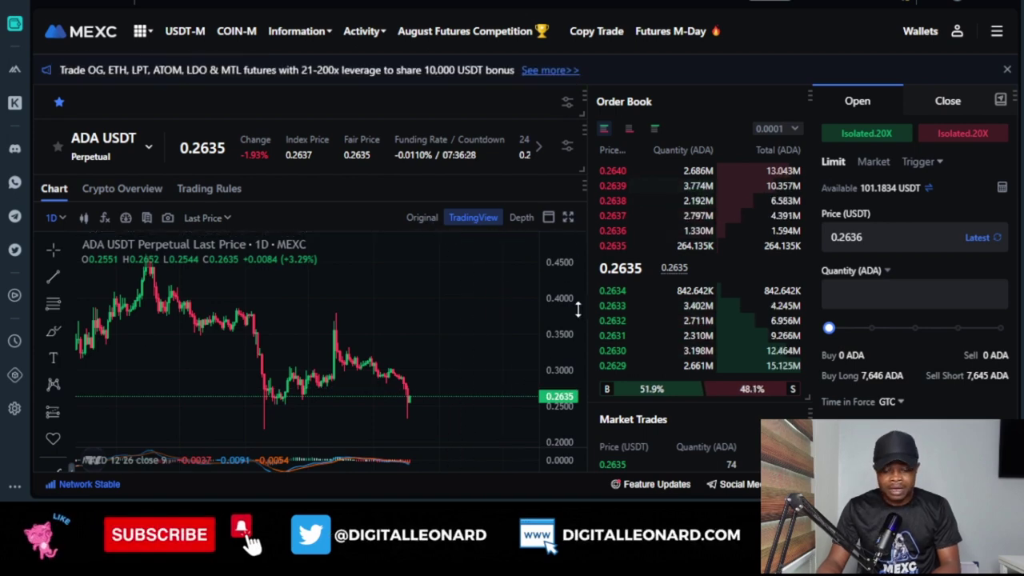
drag(552, 324, 539, 358)
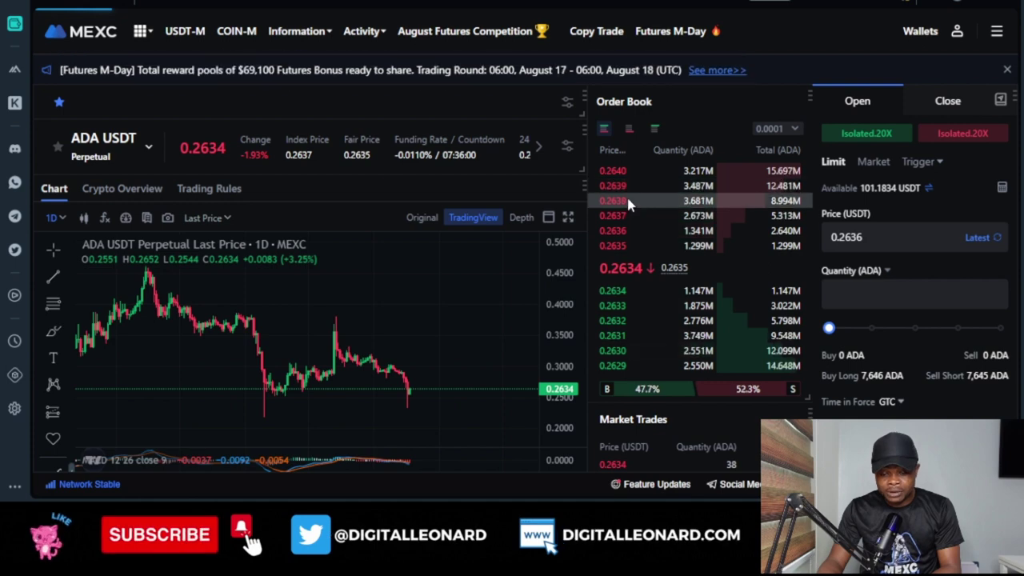
scroll(700, 376, down, 3)
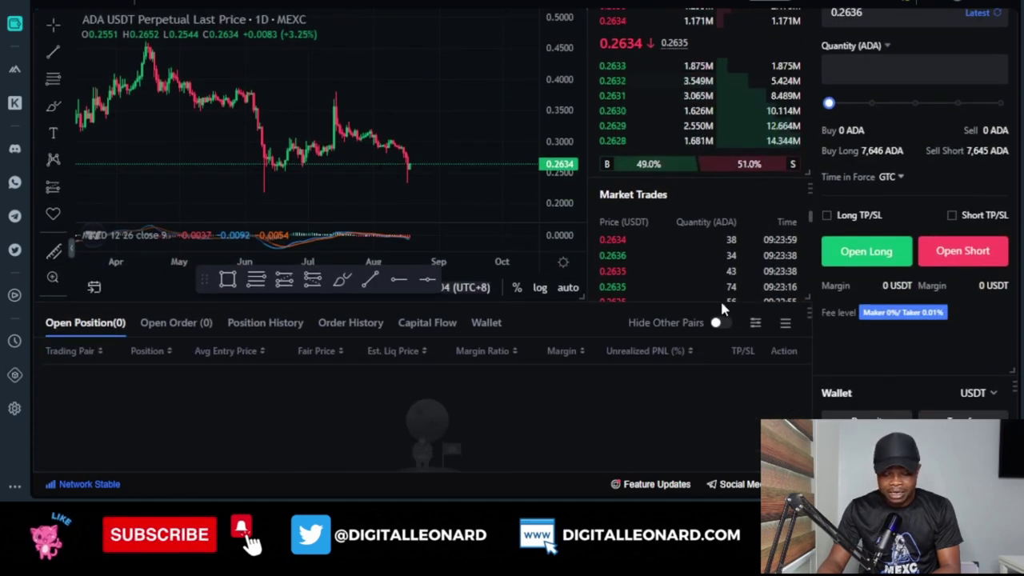
Step: Examine the open positions columns and the wallet balance section, and return to the quantity setting of the order form
scroll(692, 389, down, 2)
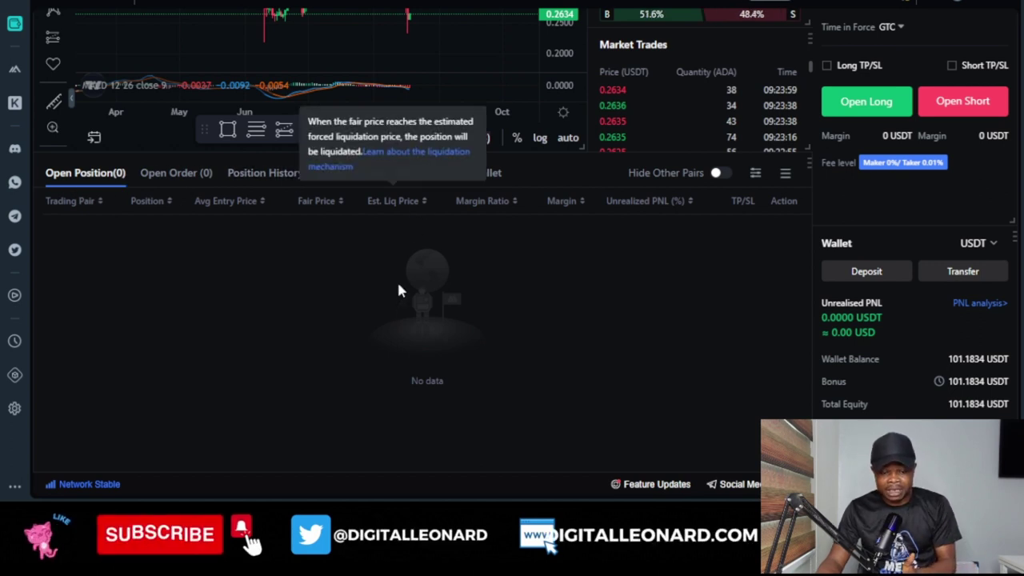
scroll(682, 310, up, 3)
scroll(682, 330, up, 5)
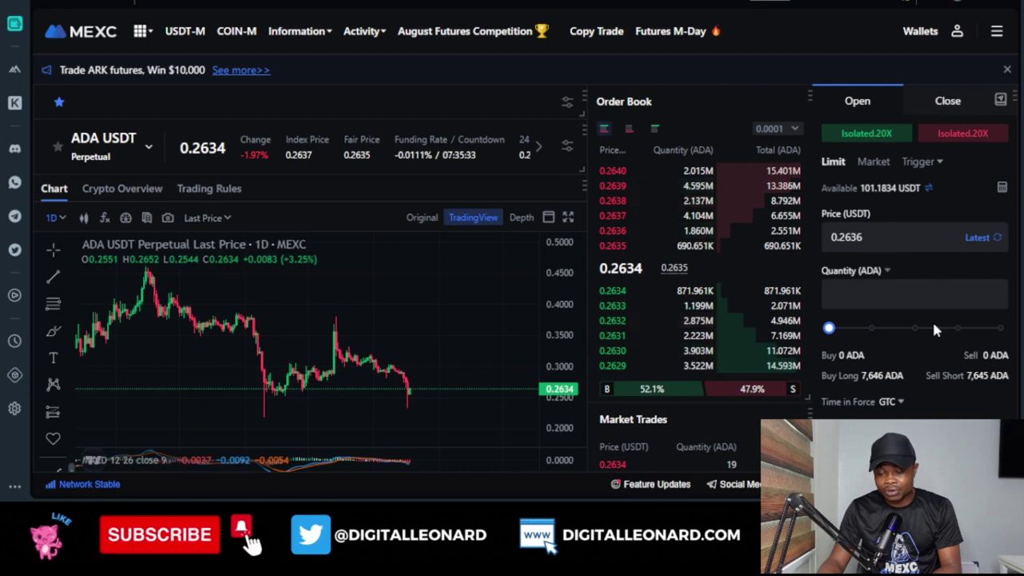
click(911, 294)
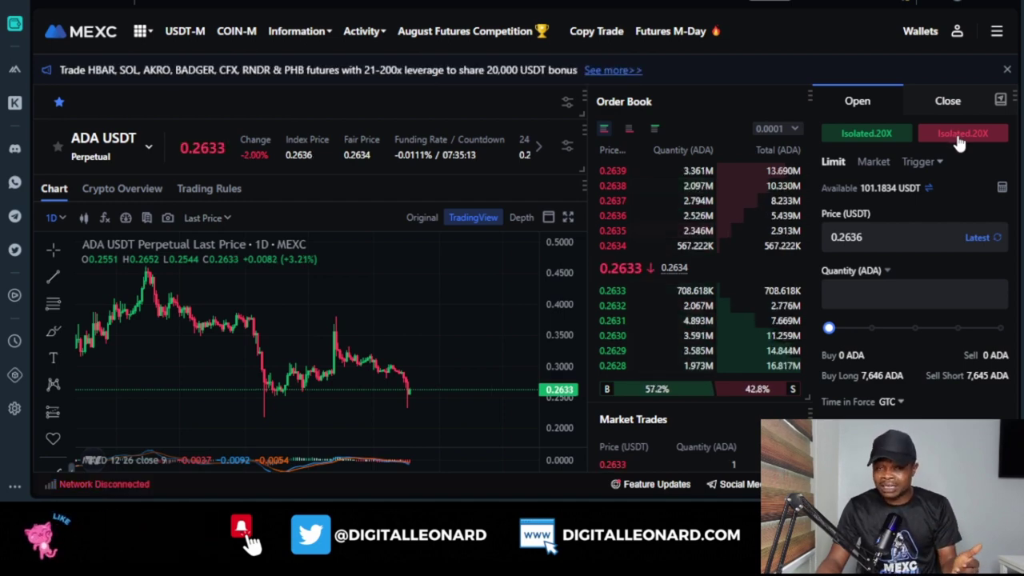
Step: Compare the Cross and Isolated margin modes for long positions, keep Isolated, and set the long leverage to 10X
click(876, 134)
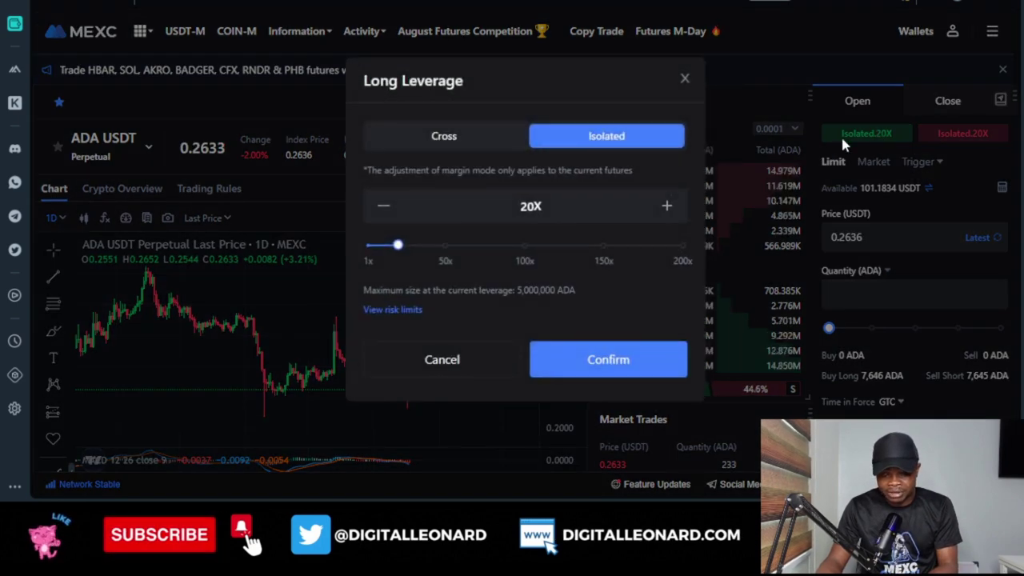
click(679, 251)
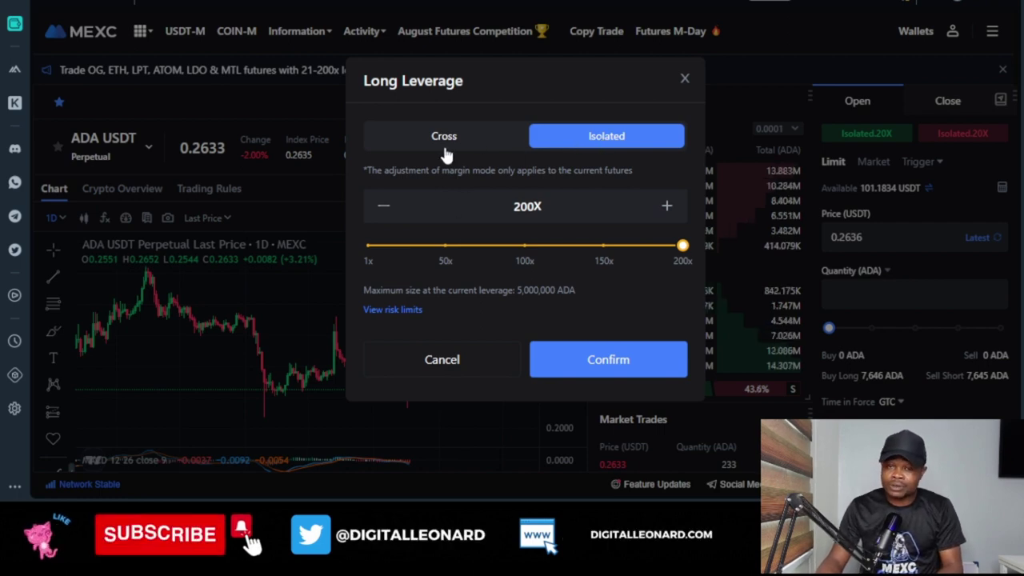
mouse_move(453, 147)
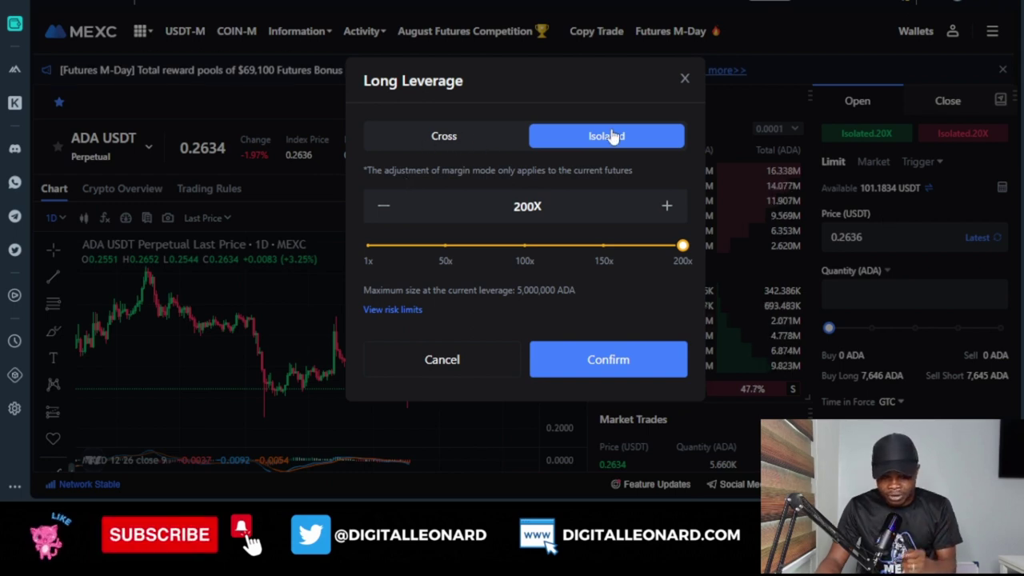
mouse_move(608, 146)
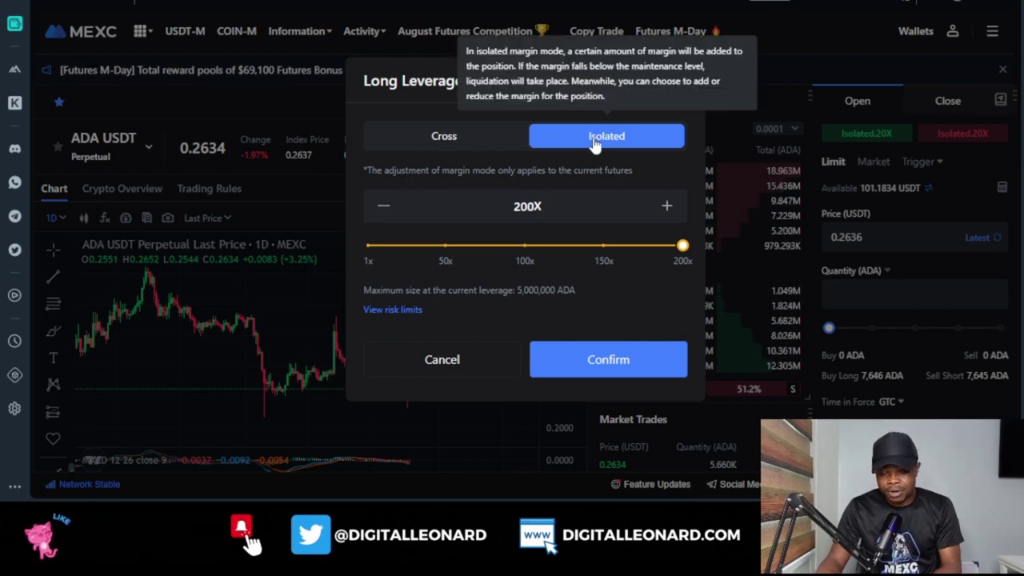
double_click(521, 207)
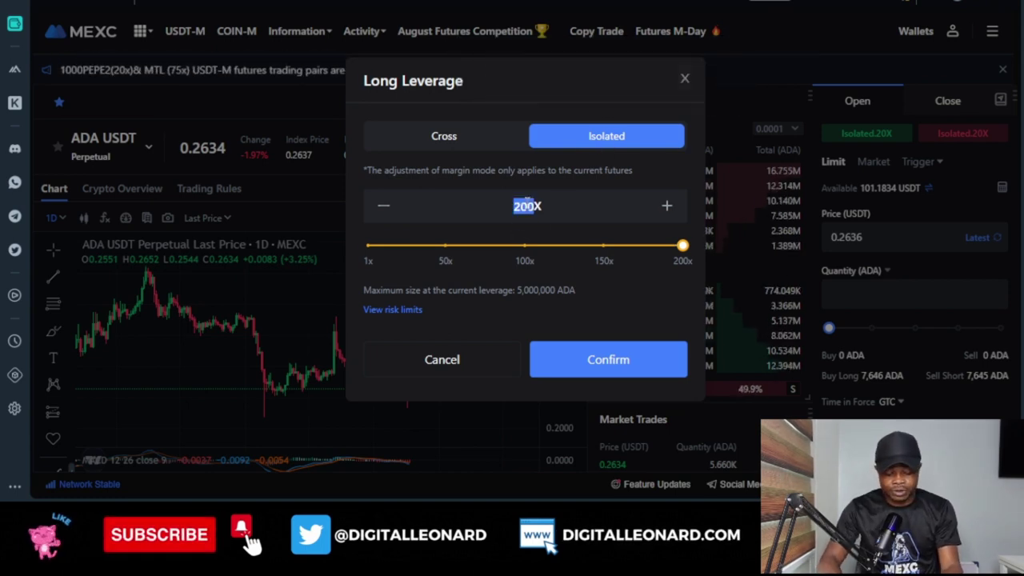
text(10)
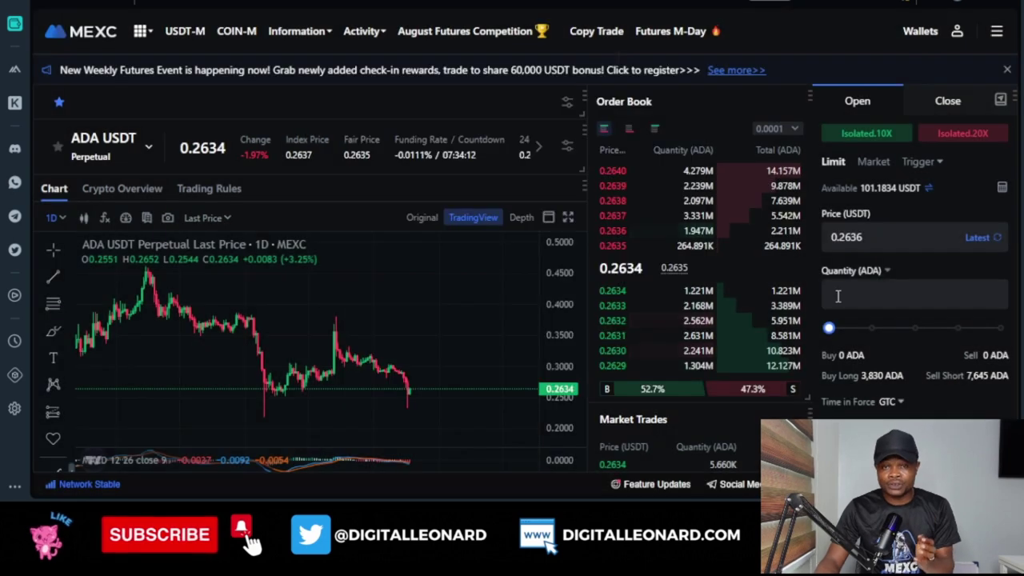
click(835, 294)
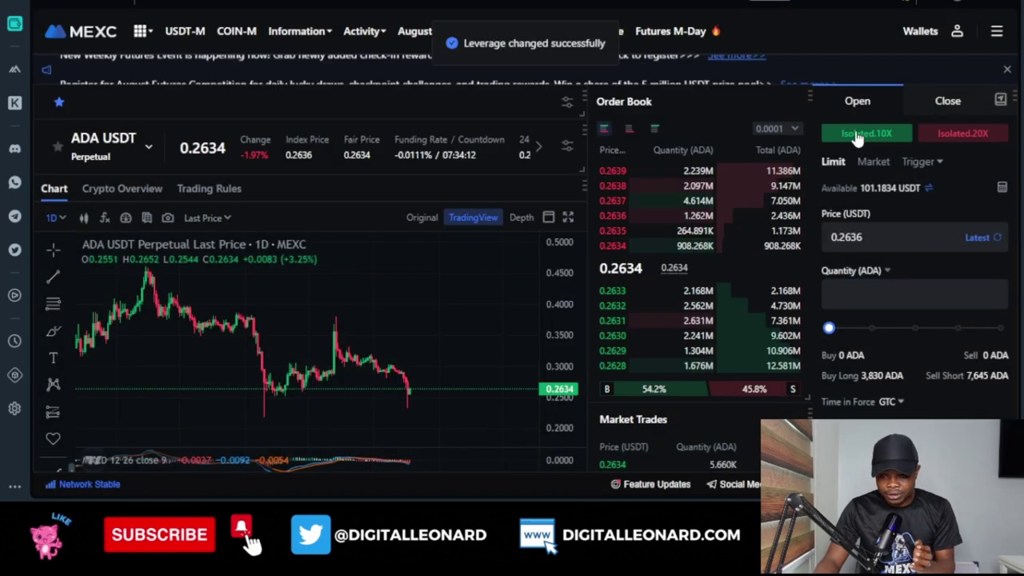
Step: Set the short leverage to 10X in Isolated margin mode and confirm it
click(967, 134)
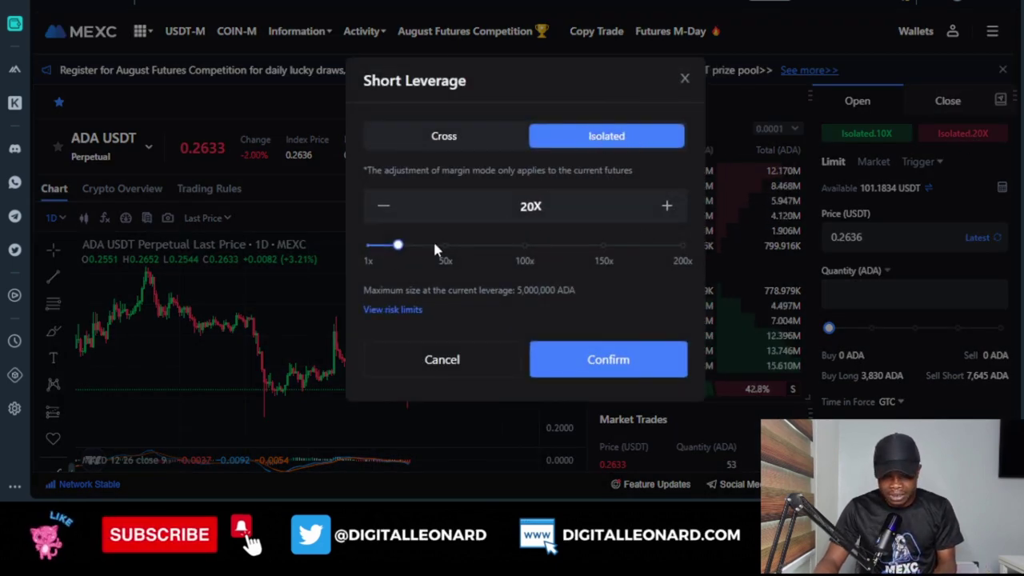
drag(388, 249, 385, 252)
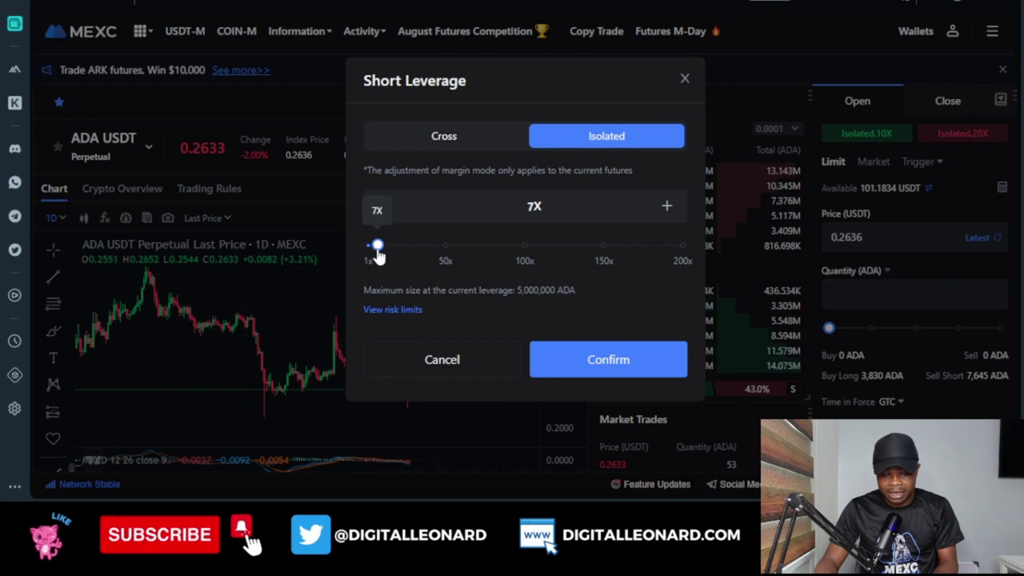
click(528, 209)
key(BackSpace)
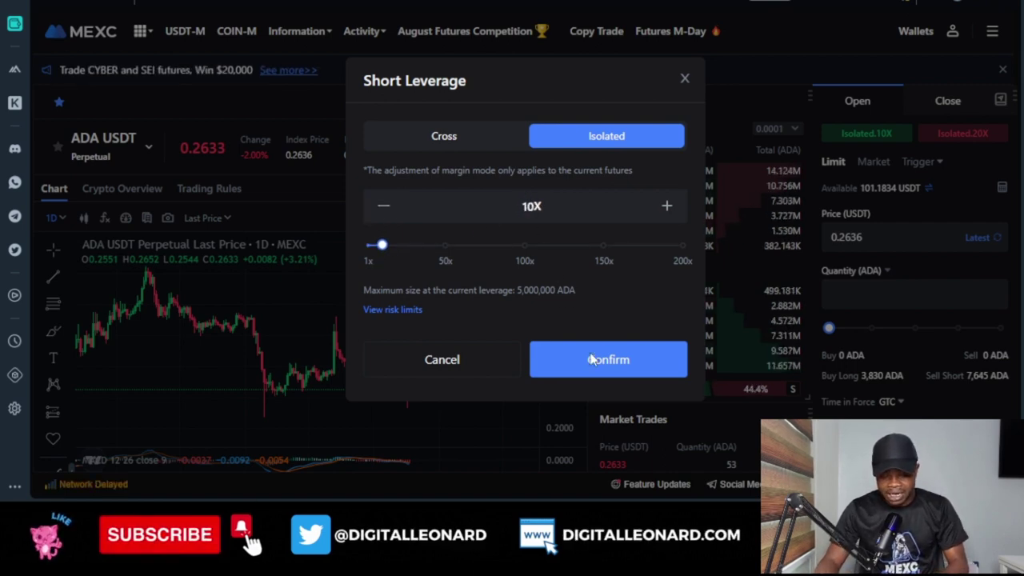
click(603, 371)
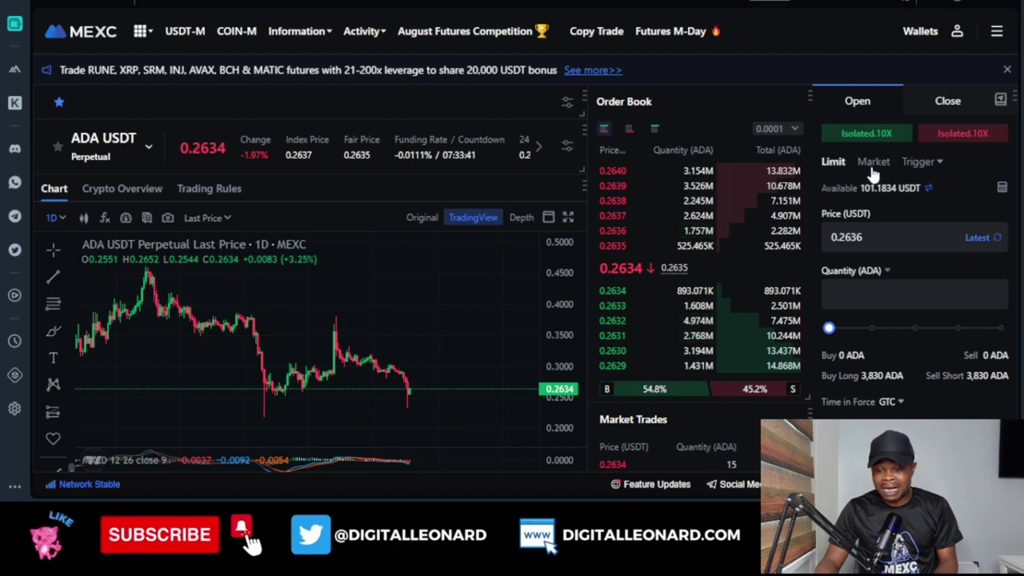
Step: Keep the Limit order type and set the order price to 0.23 USDT
mouse_move(933, 170)
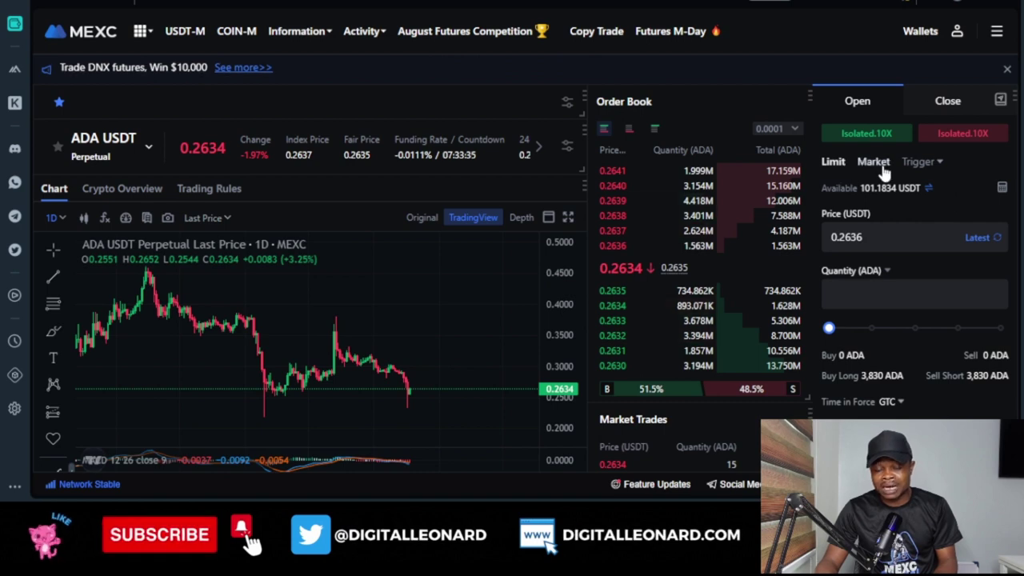
mouse_move(883, 170)
click(873, 243)
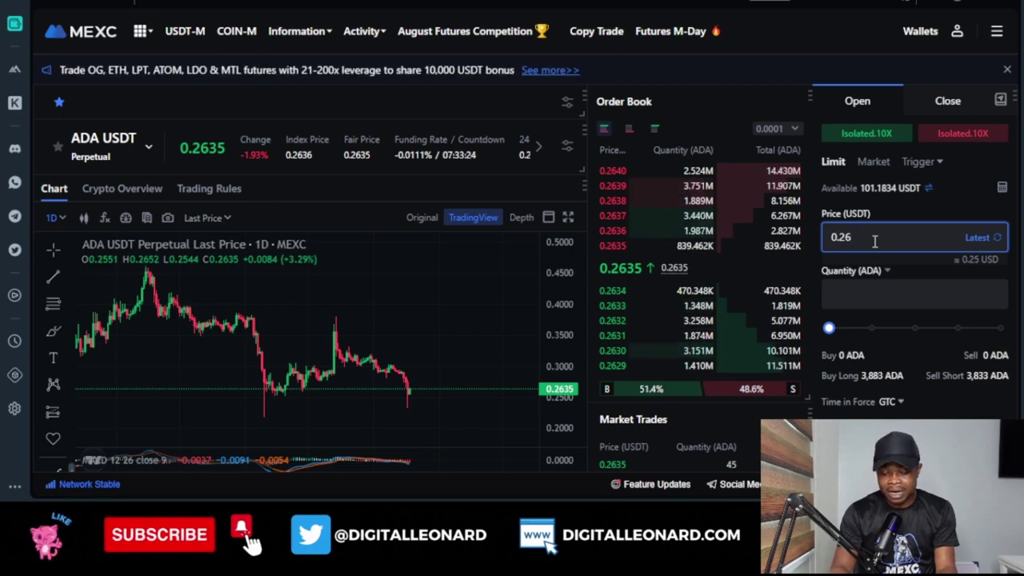
key(BackSpace)
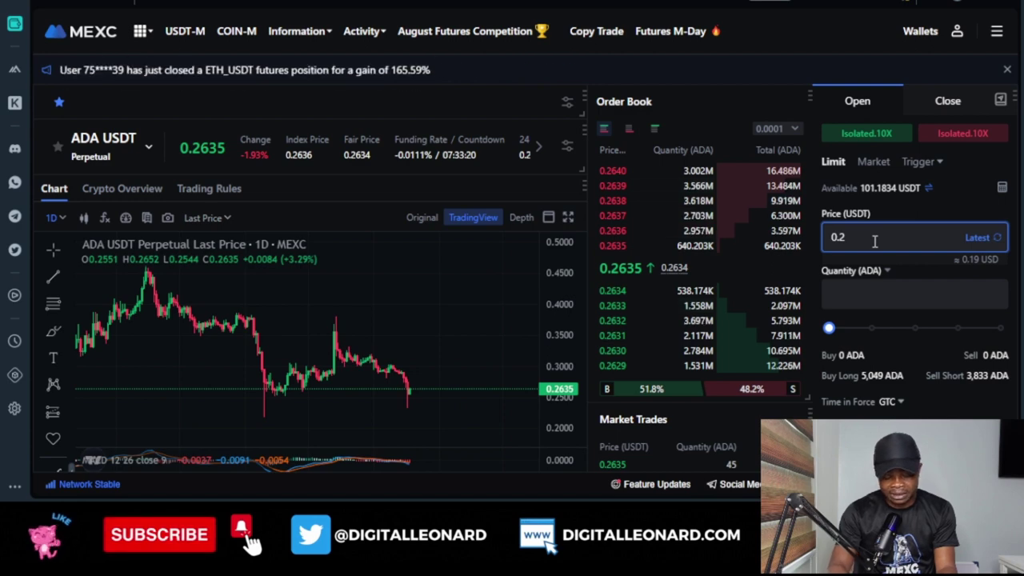
text(3)
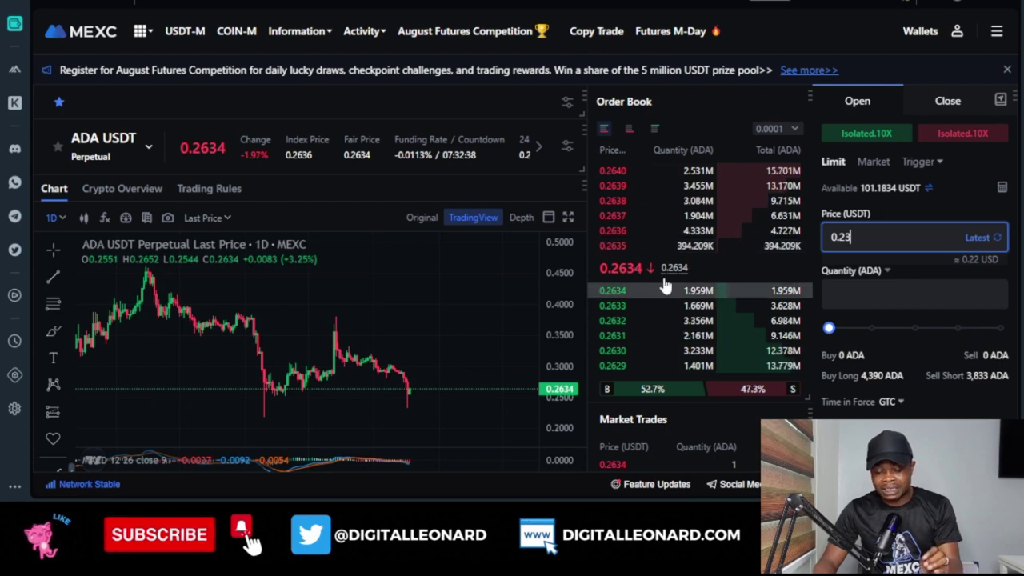
Step: Try several order sizes up to 100% and set the order quantity to 21% of the maximum openable amount
click(872, 299)
drag(829, 331, 1001, 327)
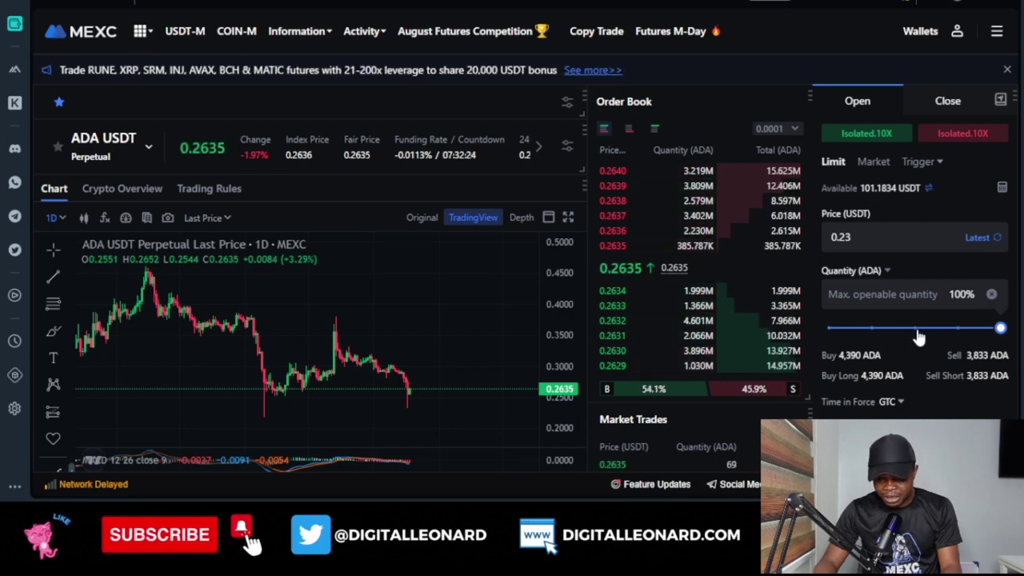
drag(917, 334, 919, 333)
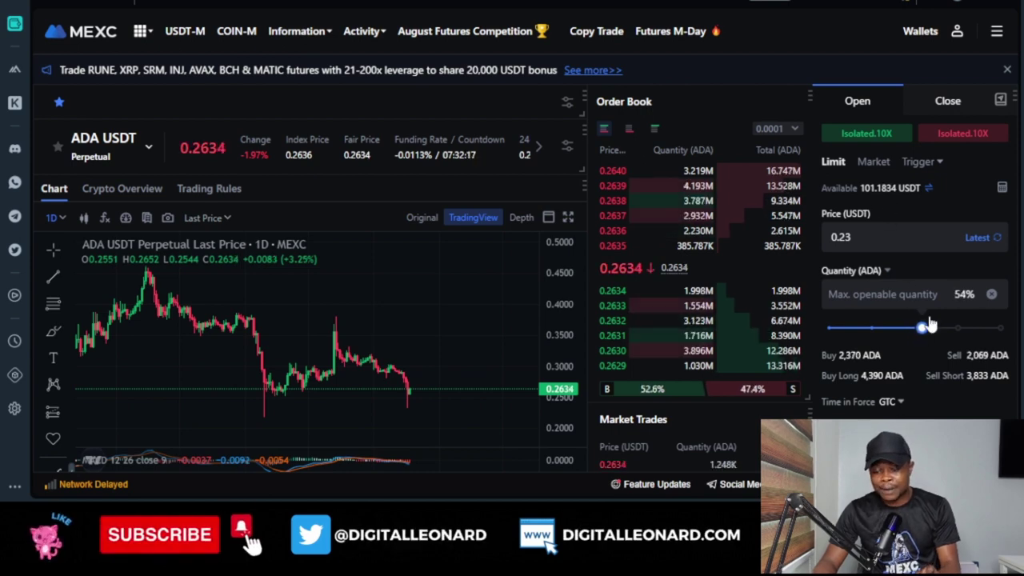
drag(917, 328, 907, 334)
click(864, 331)
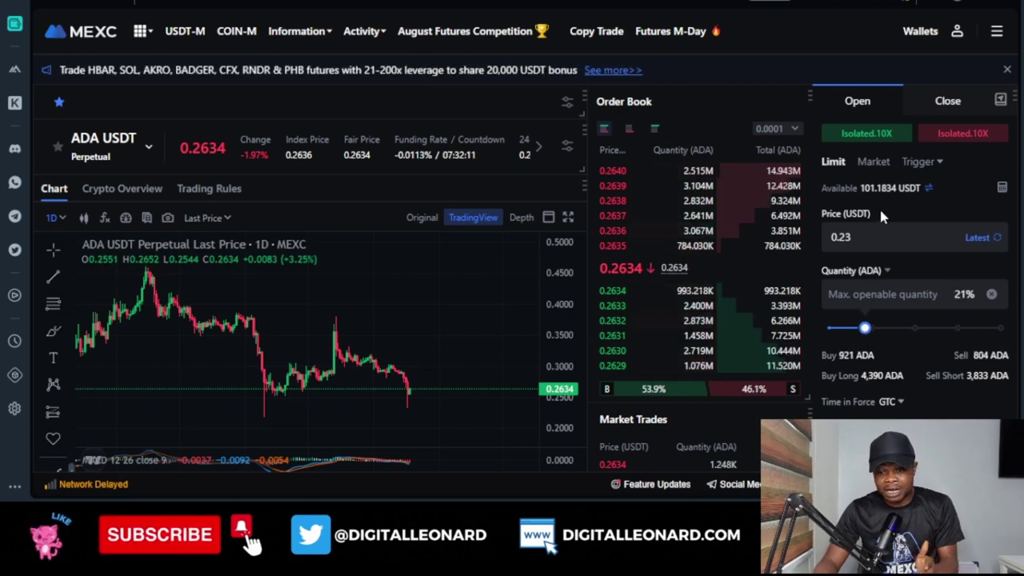
Step: Enable take-profit and stop-loss for the long order and set the TP trigger price to 0.30
scroll(949, 347, down, 1)
scroll(949, 356, down, 2)
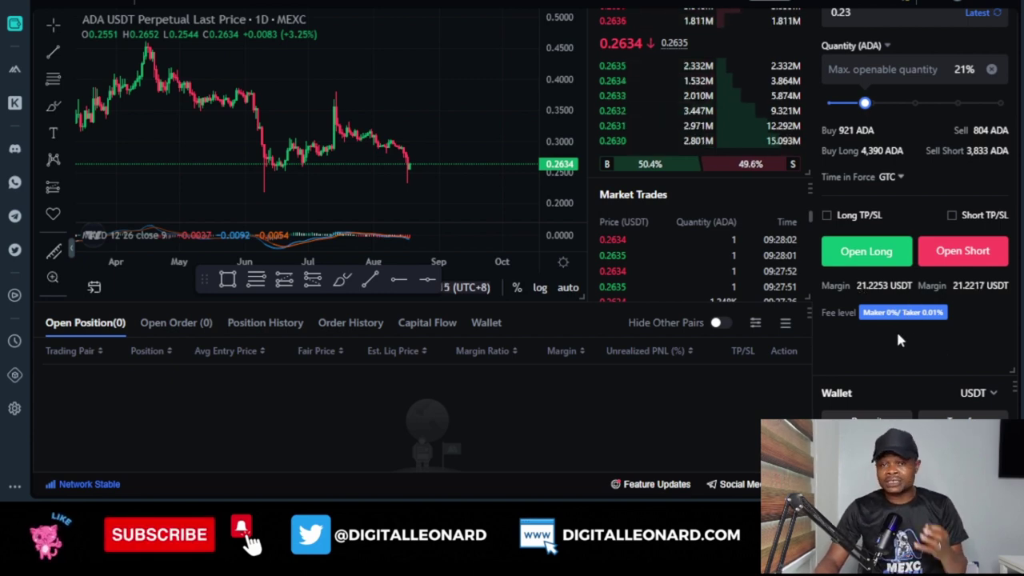
scroll(913, 323, up, 3)
scroll(887, 296, down, 2)
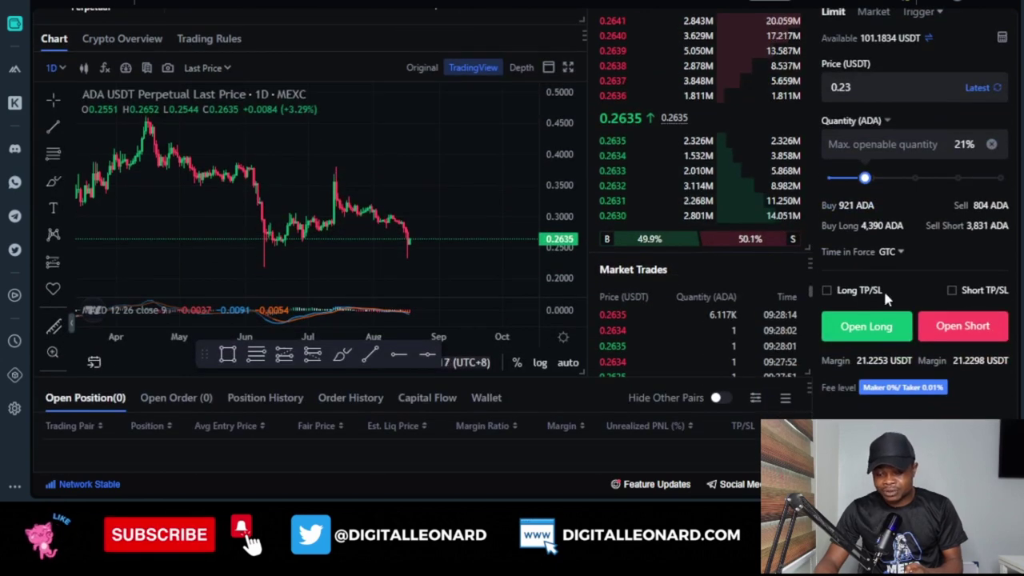
scroll(886, 304, down, 2)
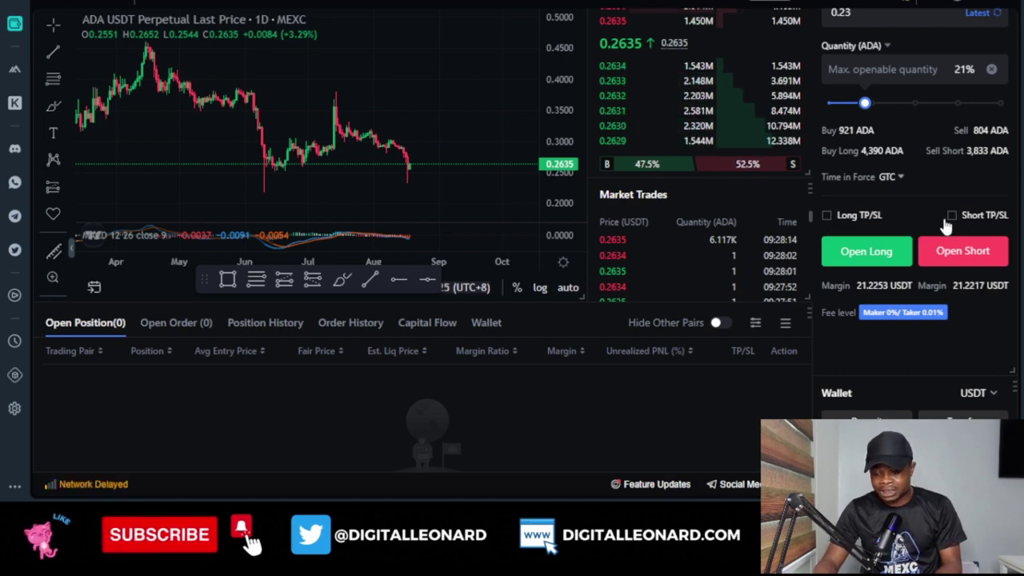
click(832, 223)
click(876, 277)
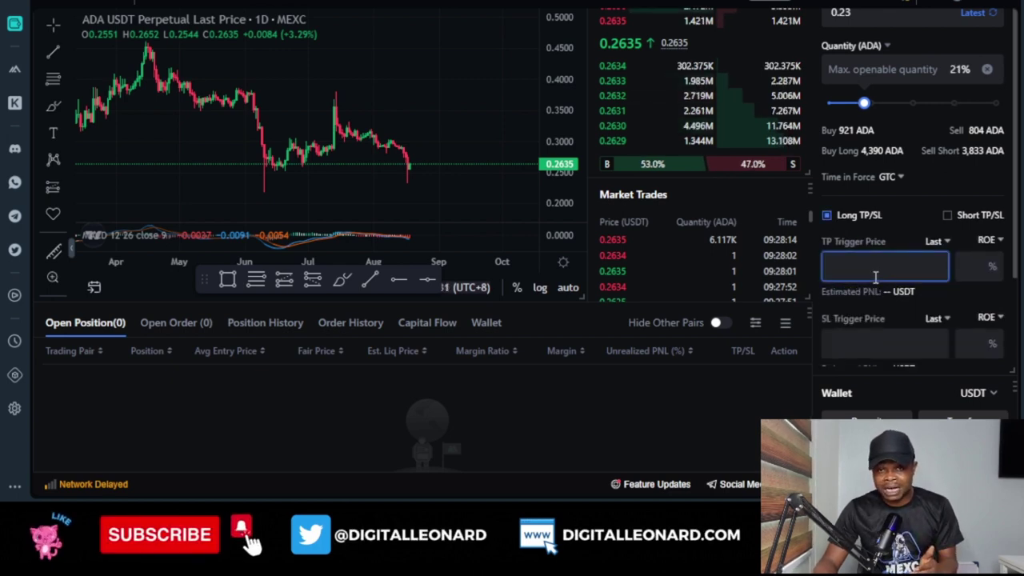
click(891, 290)
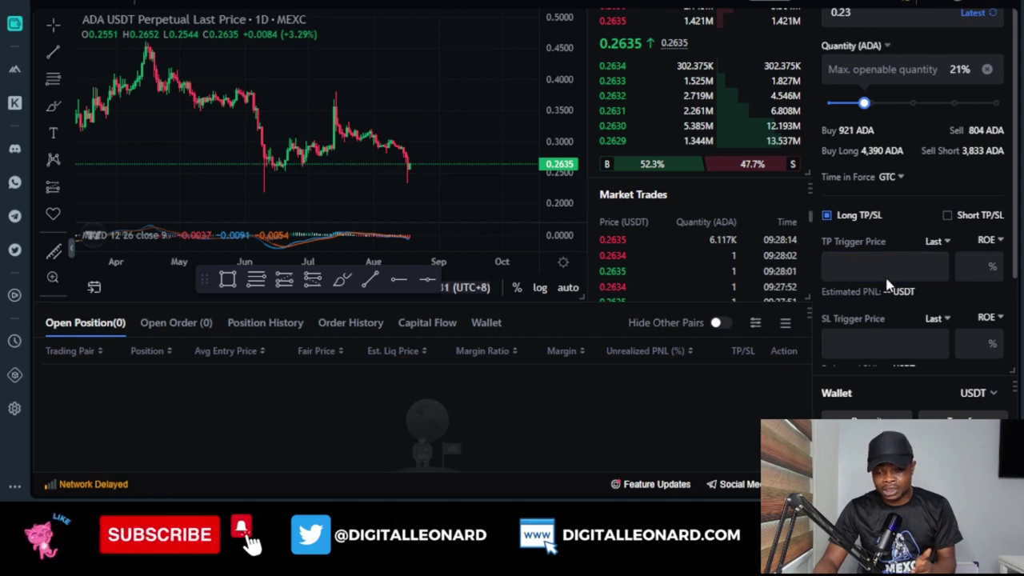
click(887, 268)
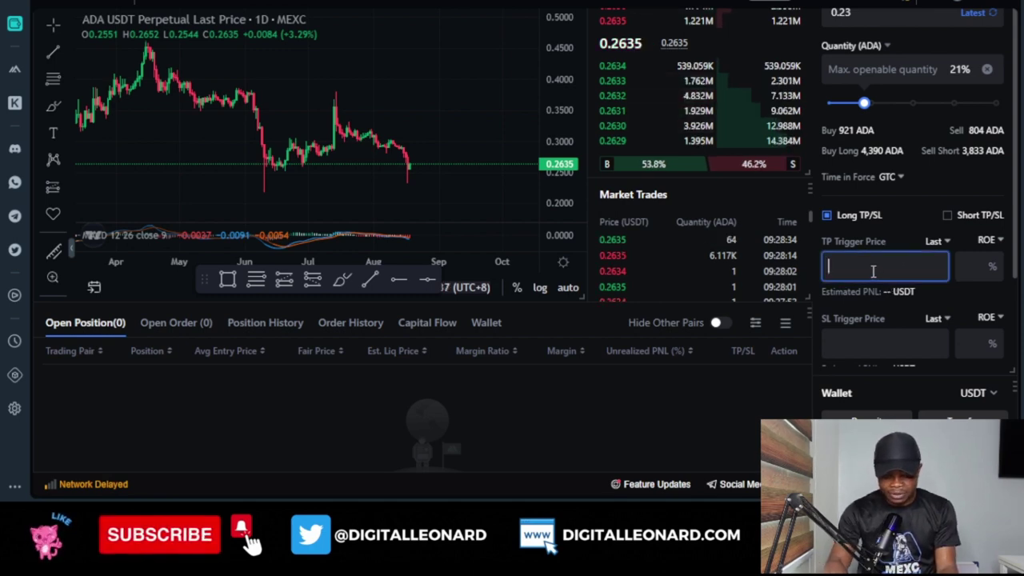
text(0.30)
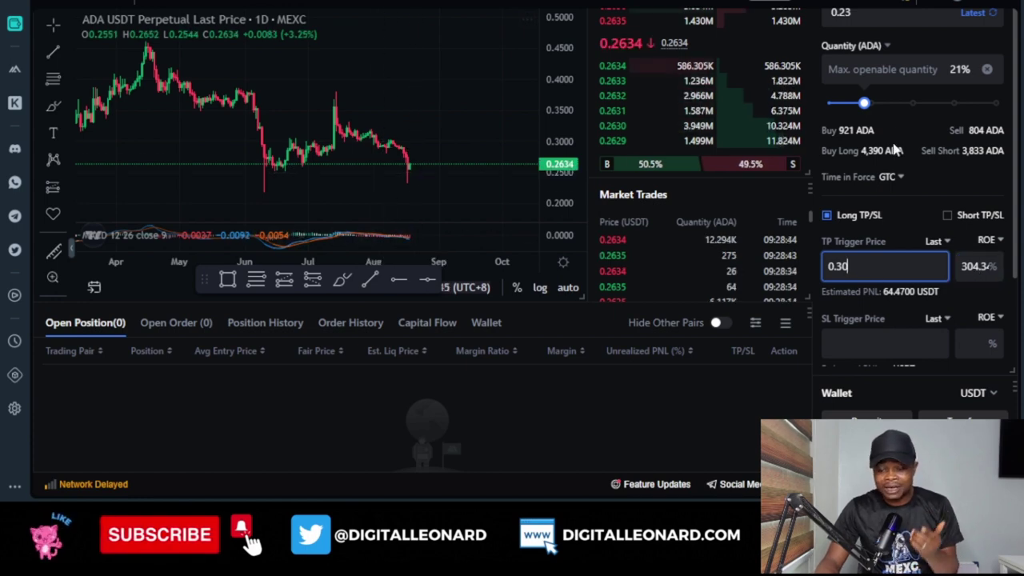
Step: Define the long order's take-profit by return on equity instead, with an ROE of 20%
scroll(953, 240, up, 2)
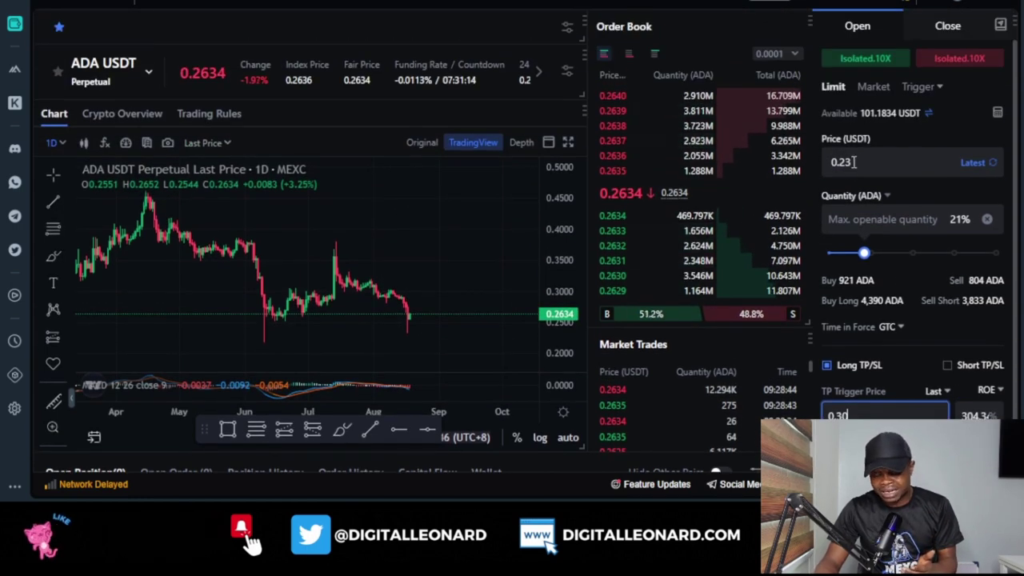
scroll(944, 315, down, 1)
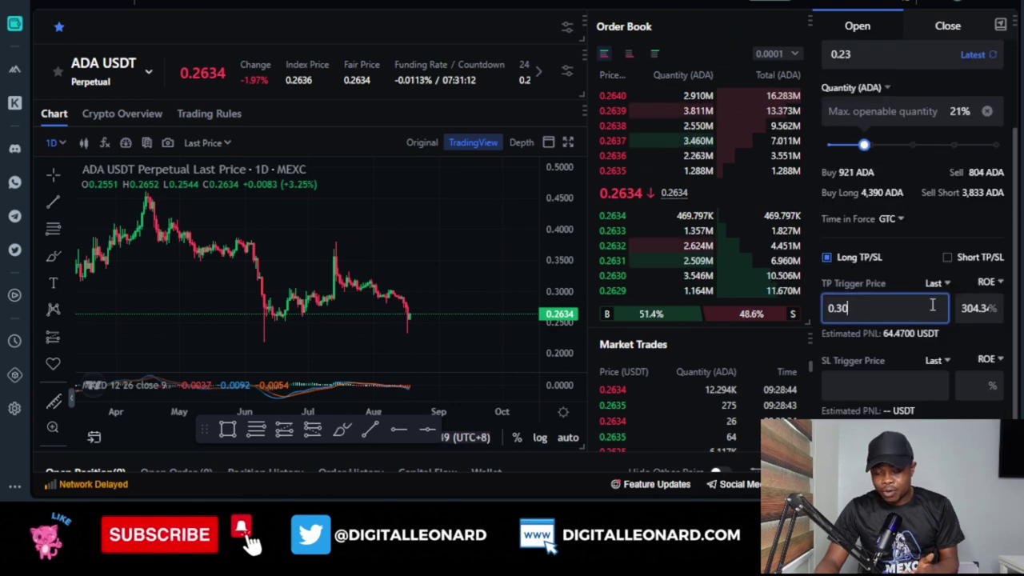
click(975, 308)
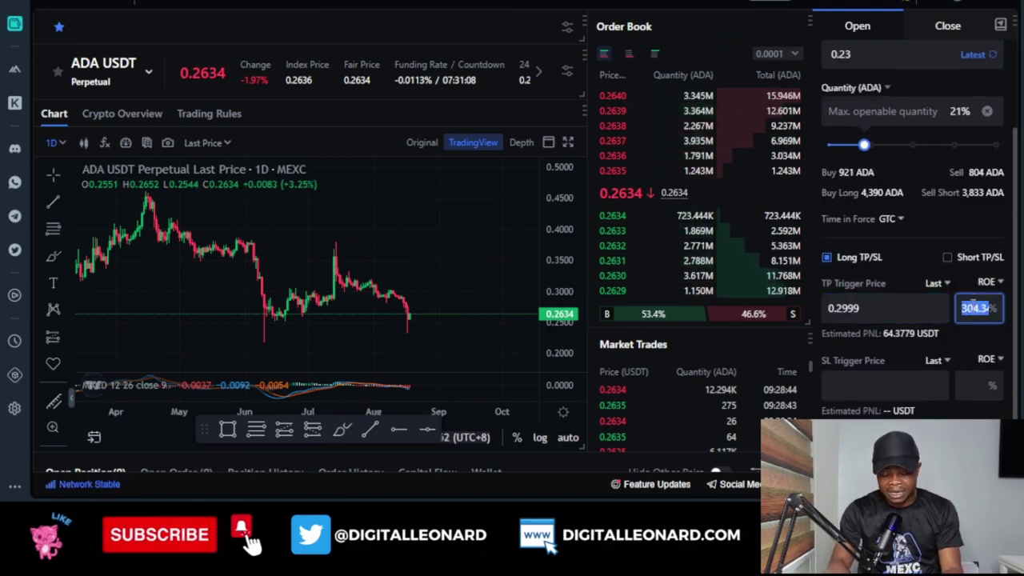
text(20)
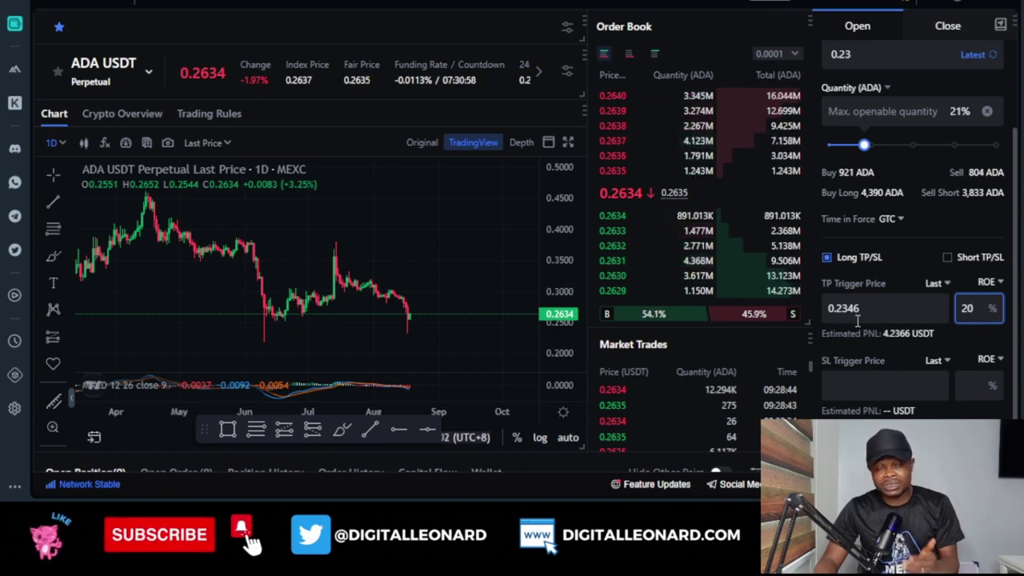
click(979, 316)
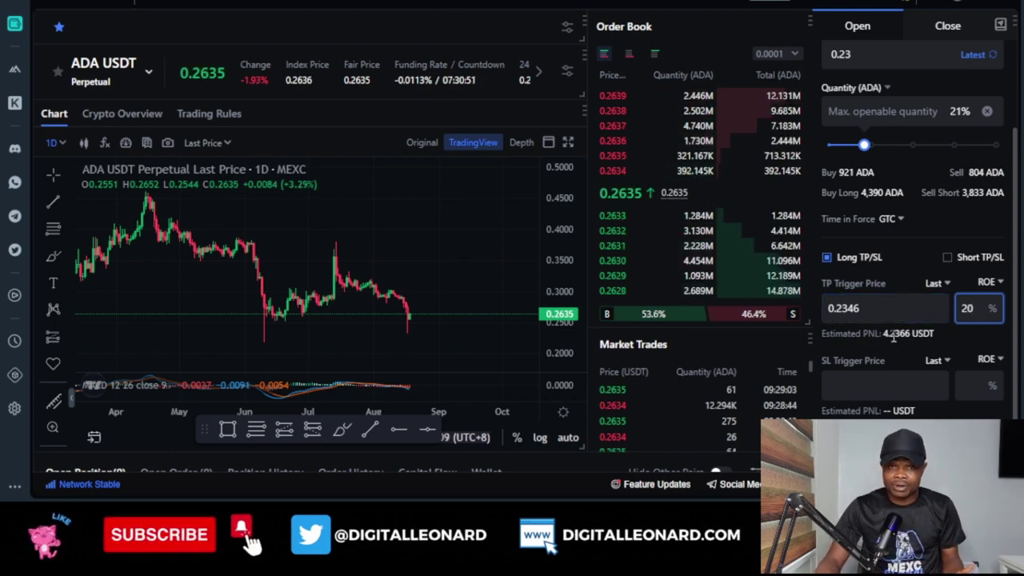
Step: Set the long order's stop-loss ROE to -10%
click(983, 386)
text(-10)
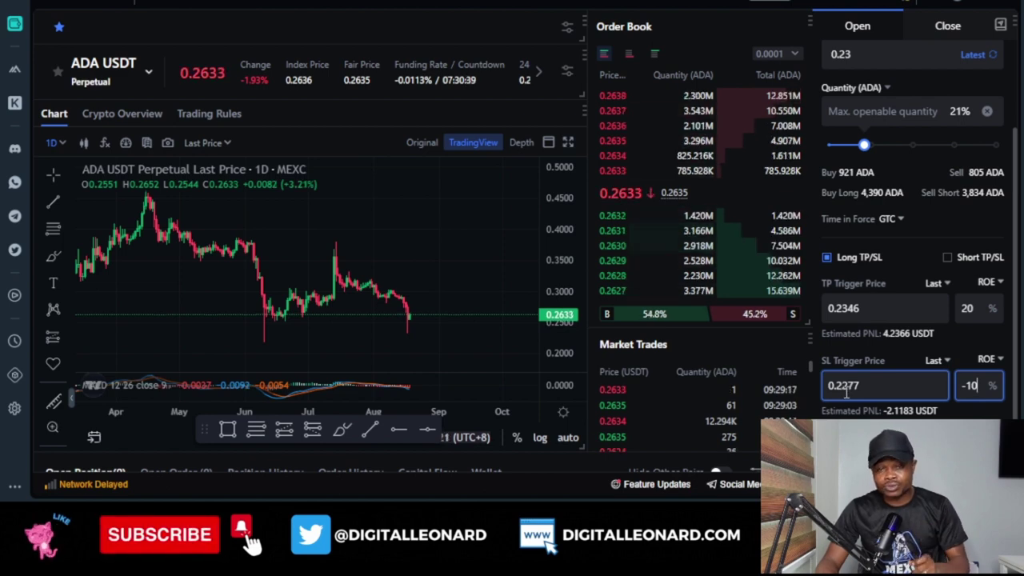
scroll(877, 400, down, 1)
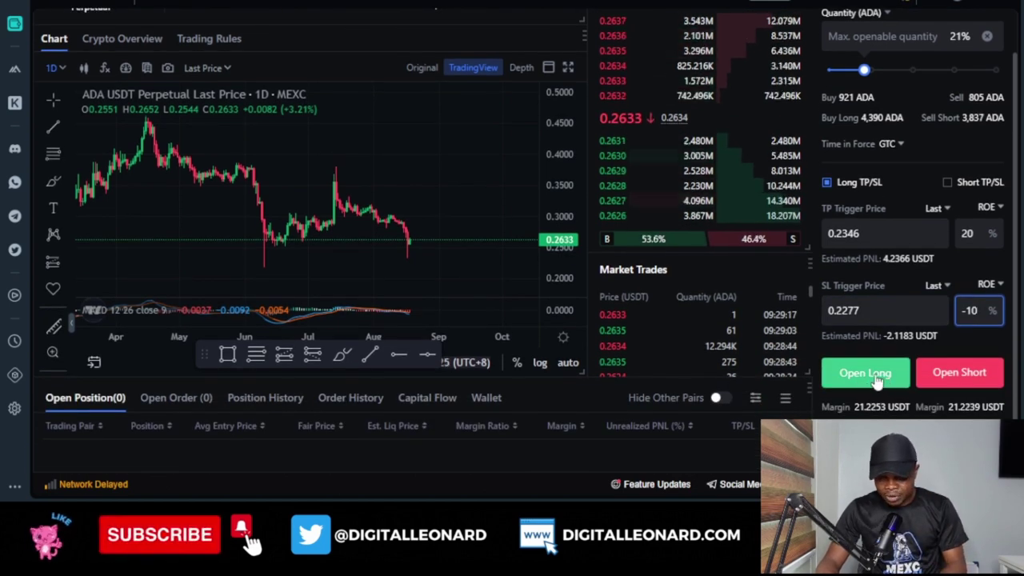
Step: Submit and confirm the ADA USDT long limit order for 921 ADA at 0.23 with its take-profit and stop-loss
click(878, 379)
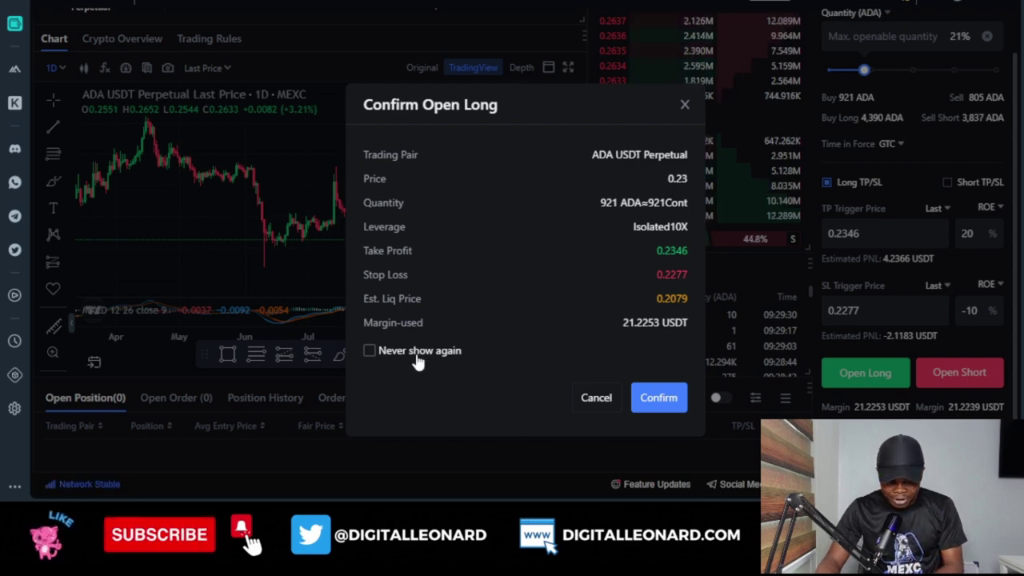
click(658, 400)
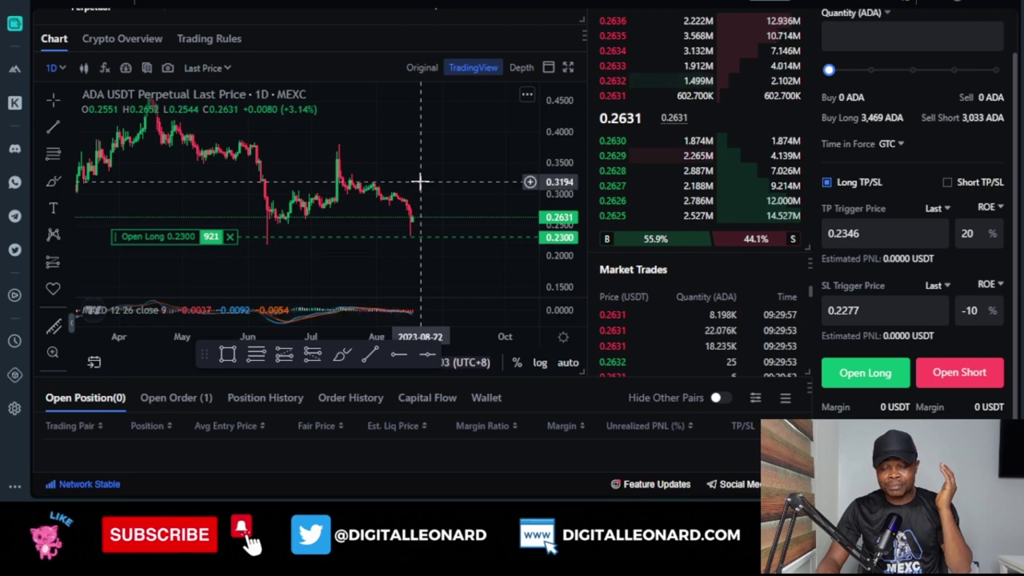
Step: Display the open limit orders to view the pending ADA USDT long order
scroll(747, 329, down, 3)
scroll(675, 464, down, 3)
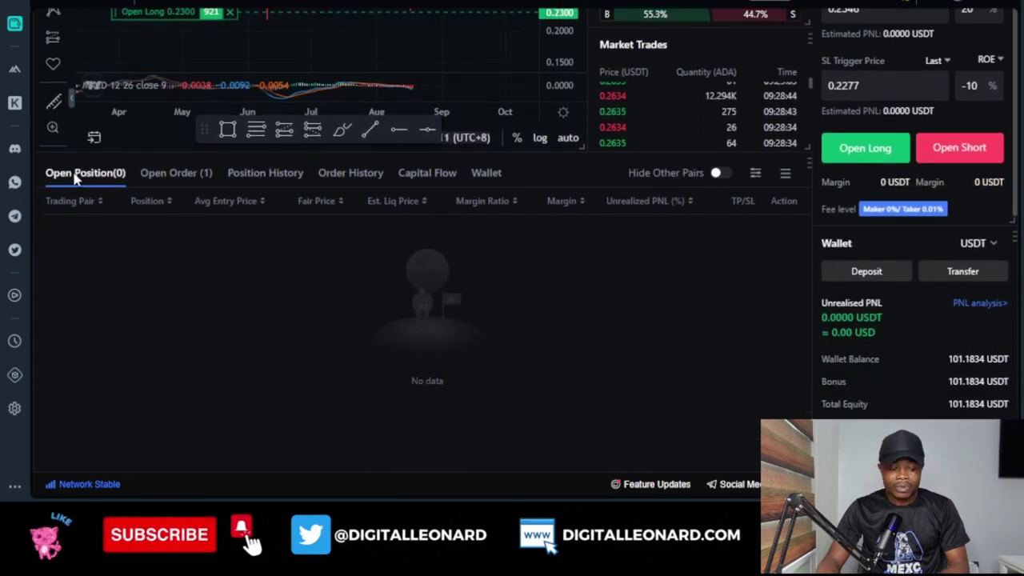
scroll(365, 357, up, 2)
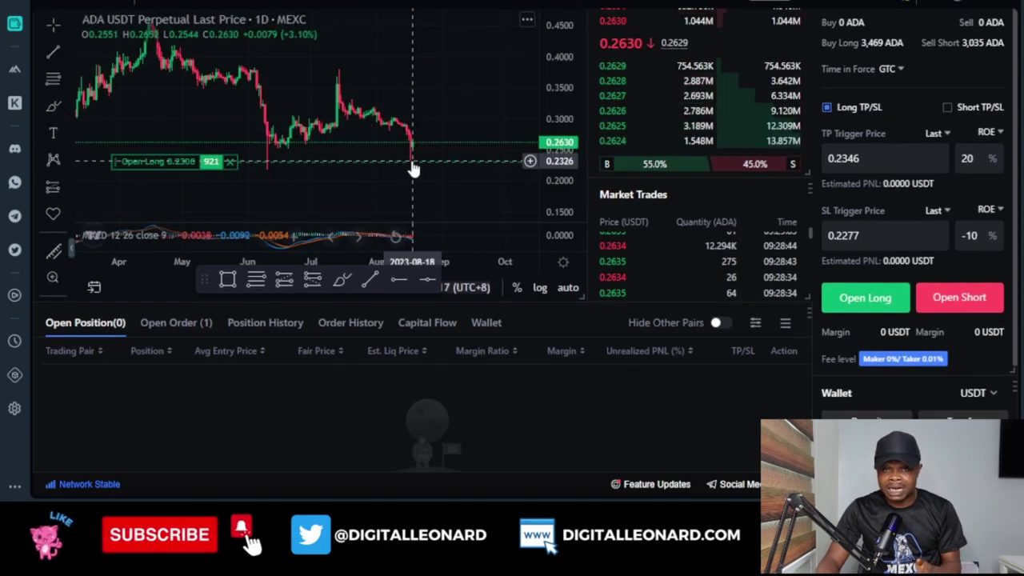
scroll(123, 385, down, 1)
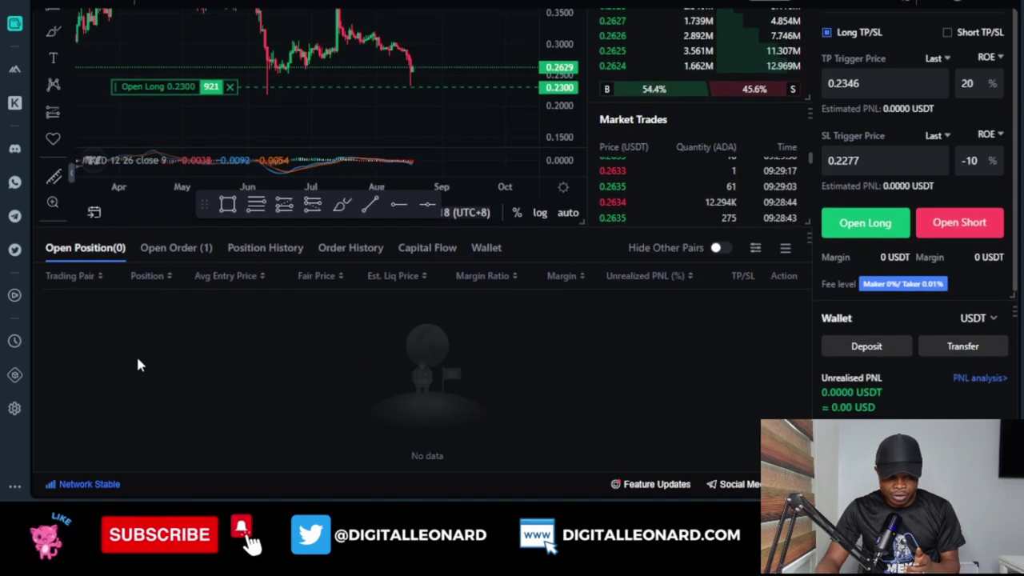
click(177, 249)
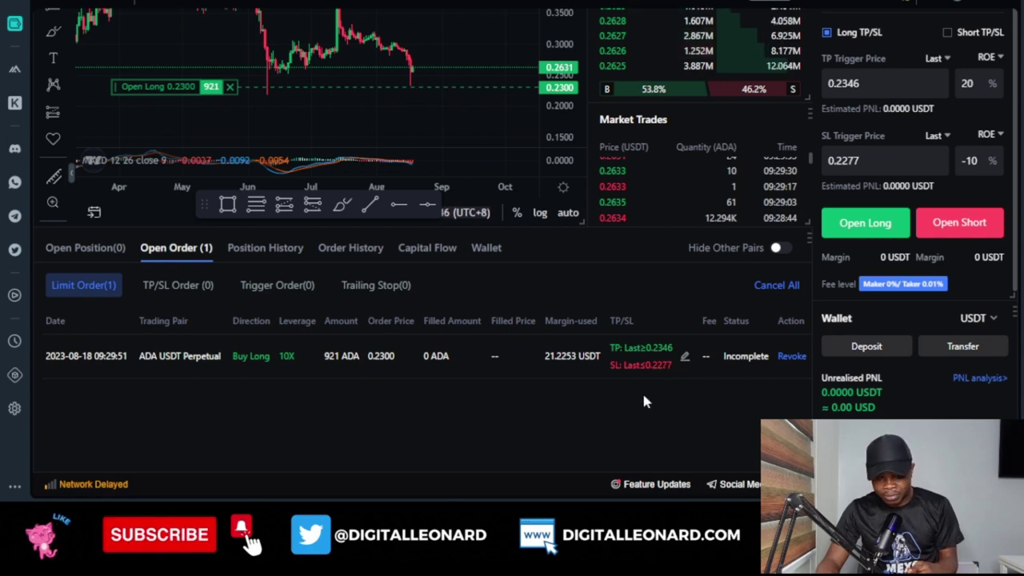
Step: Examine the pending order's take-profit and stop-loss, the wallet margin, the long and short order form, and the order line on the chart
scroll(496, 414, up, 3)
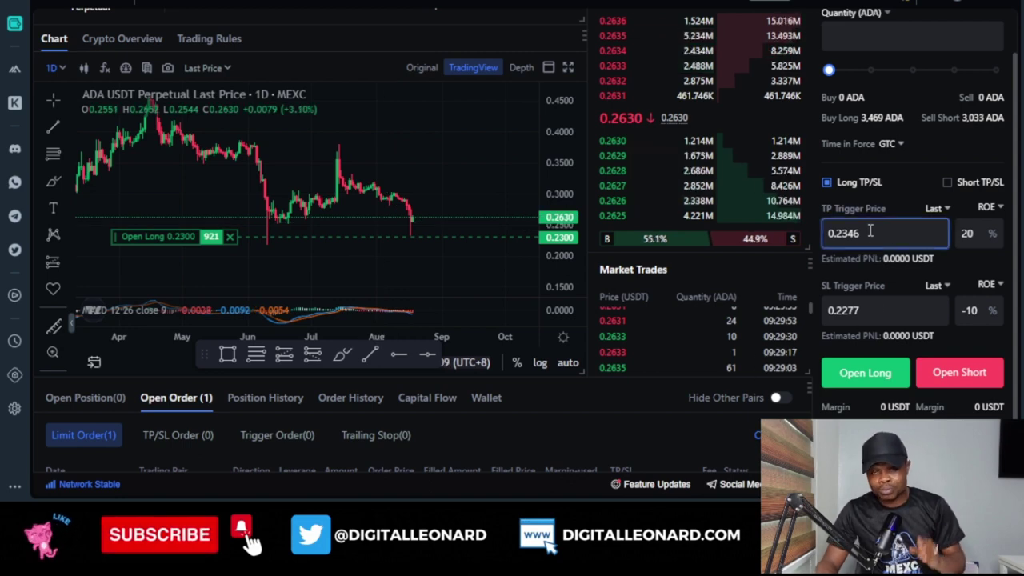
scroll(820, 389, down, 1)
scroll(513, 415, down, 2)
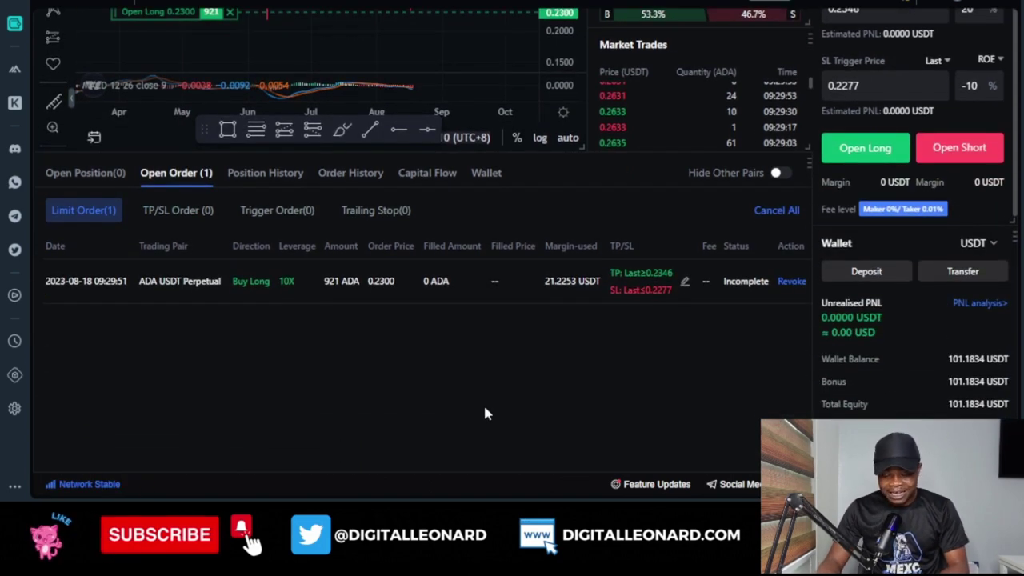
scroll(692, 370, down, 1)
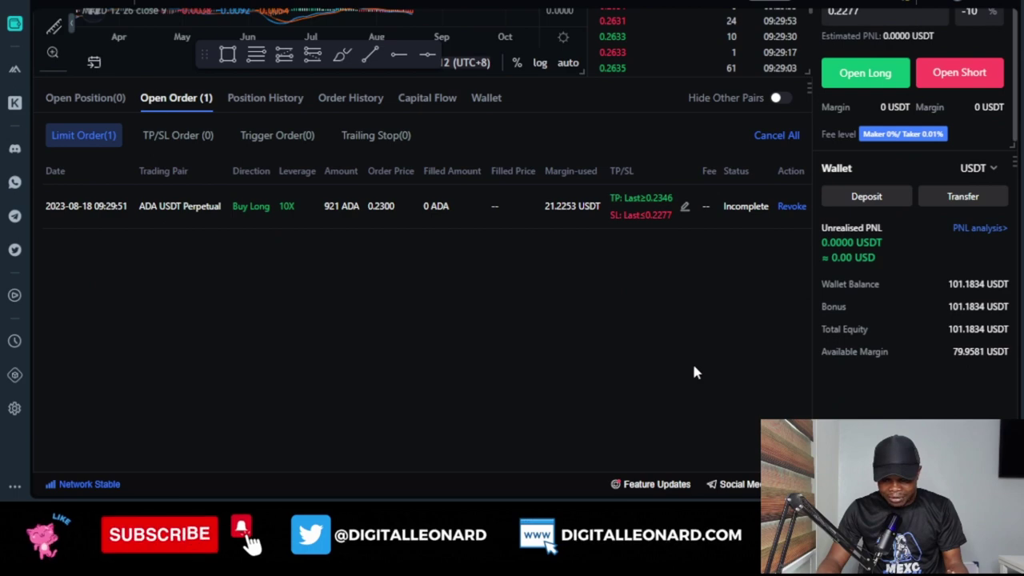
scroll(694, 373, up, 2)
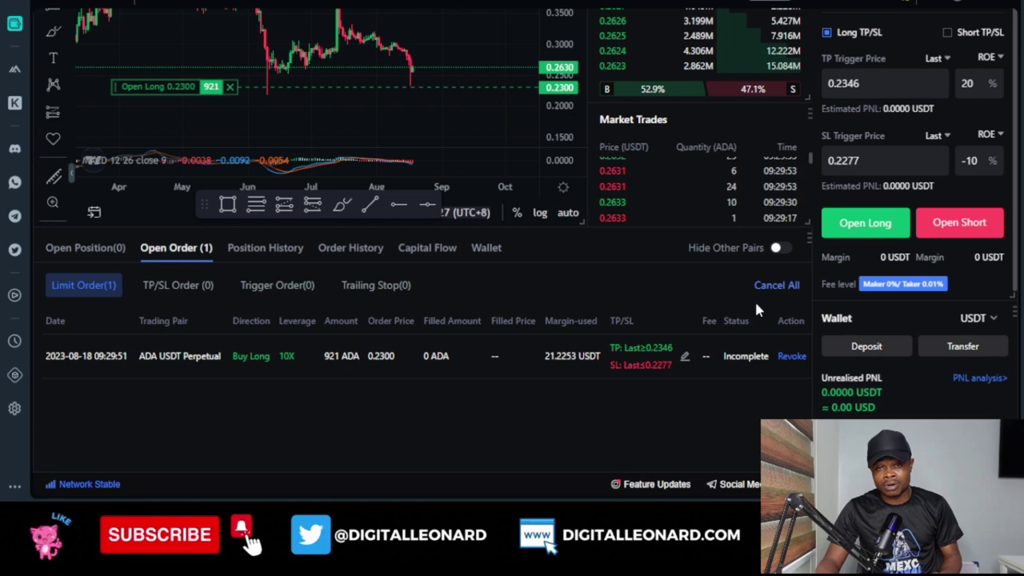
scroll(256, 307, up, 3)
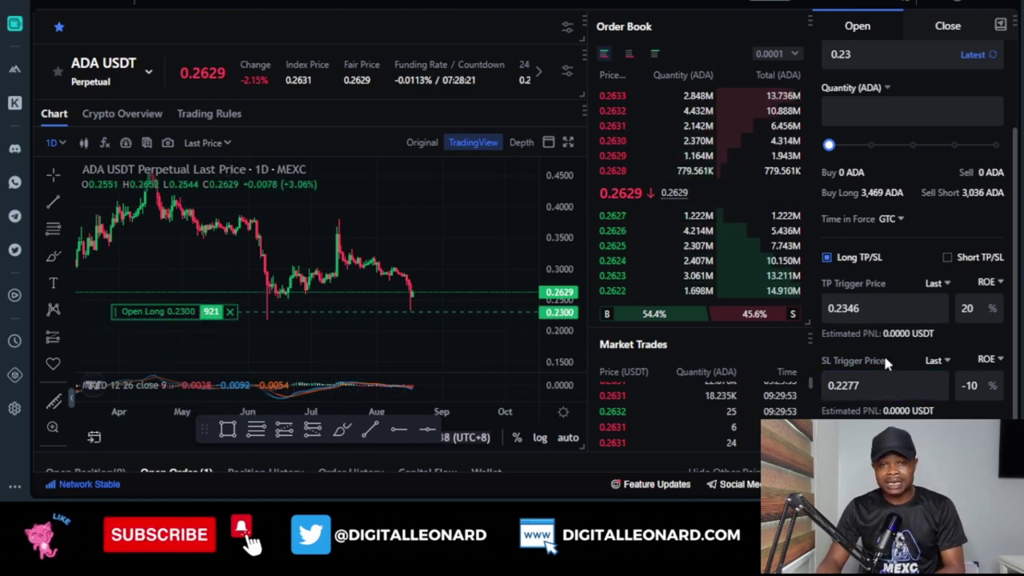
scroll(885, 362, down, 2)
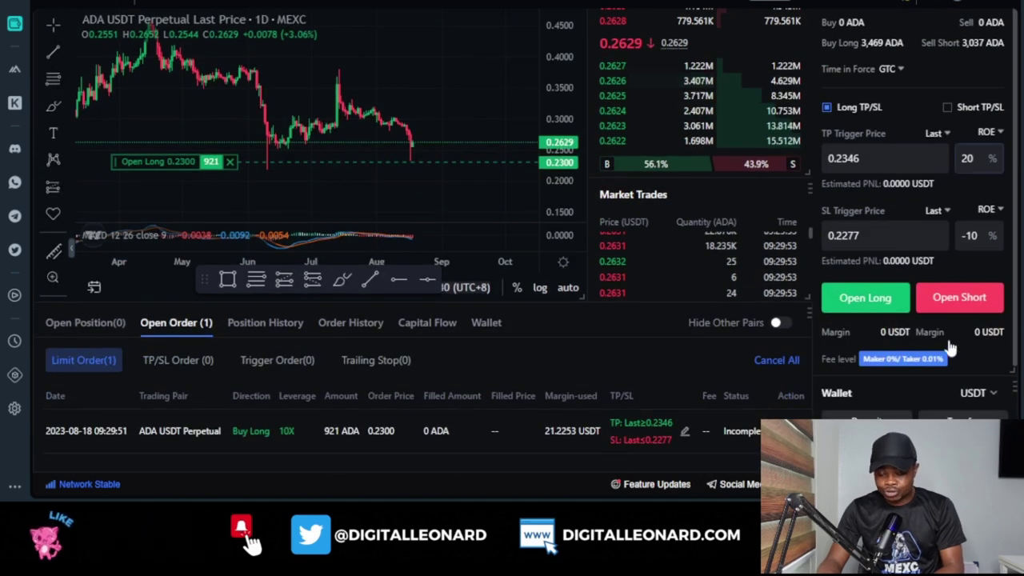
click(953, 323)
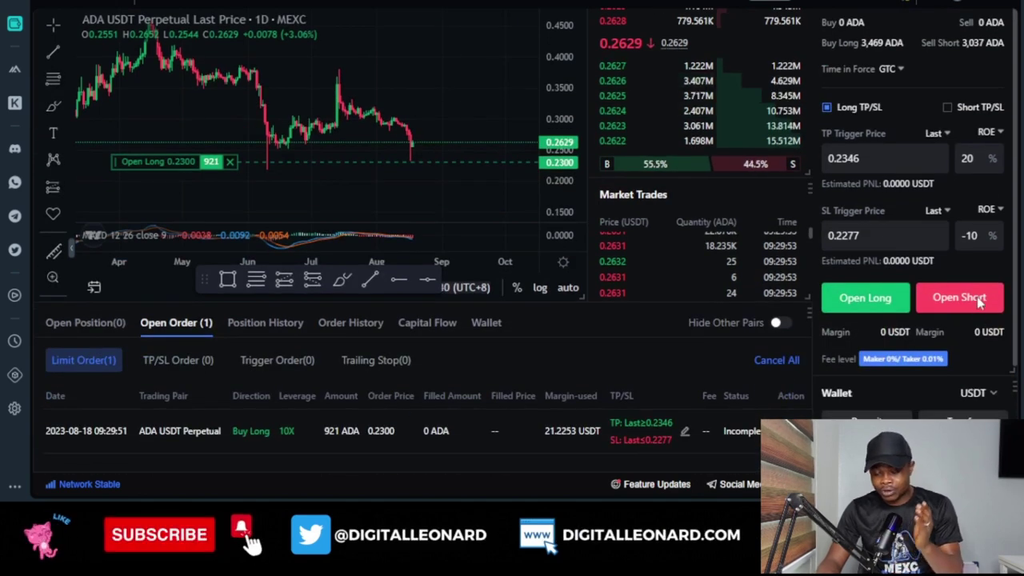
scroll(442, 382, up, 3)
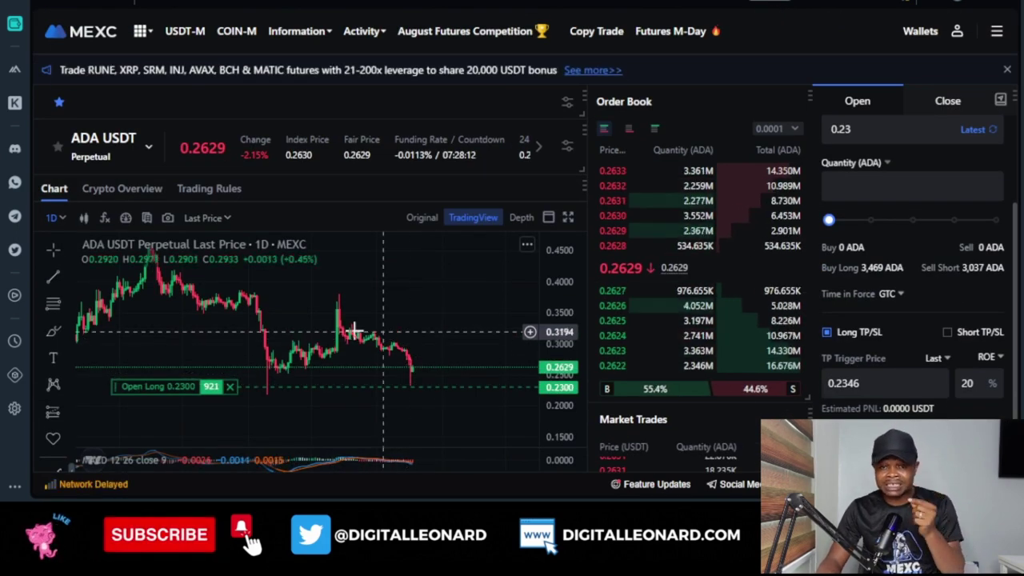
Step: Expand the ADA USDT daily price chart to full screen and examine its recent price action
click(568, 218)
scroll(461, 241, down, 3)
drag(461, 237, 622, 212)
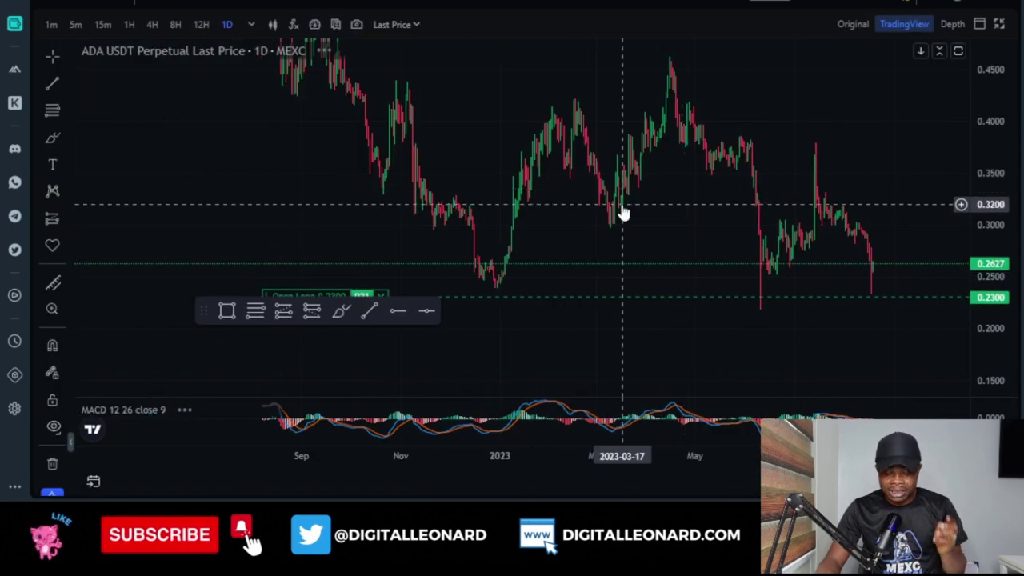
scroll(622, 212, up, 4)
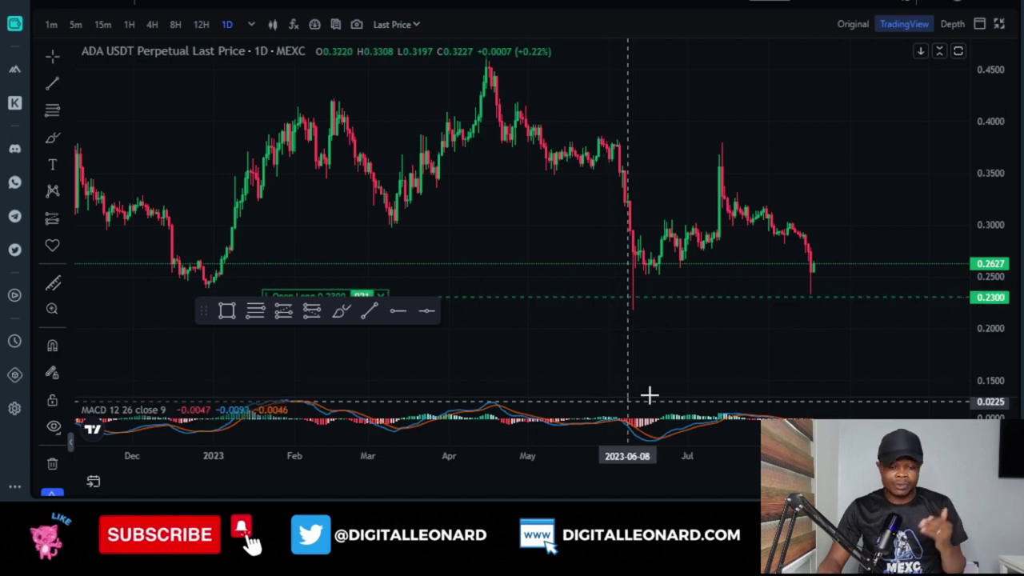
drag(651, 391, 660, 291)
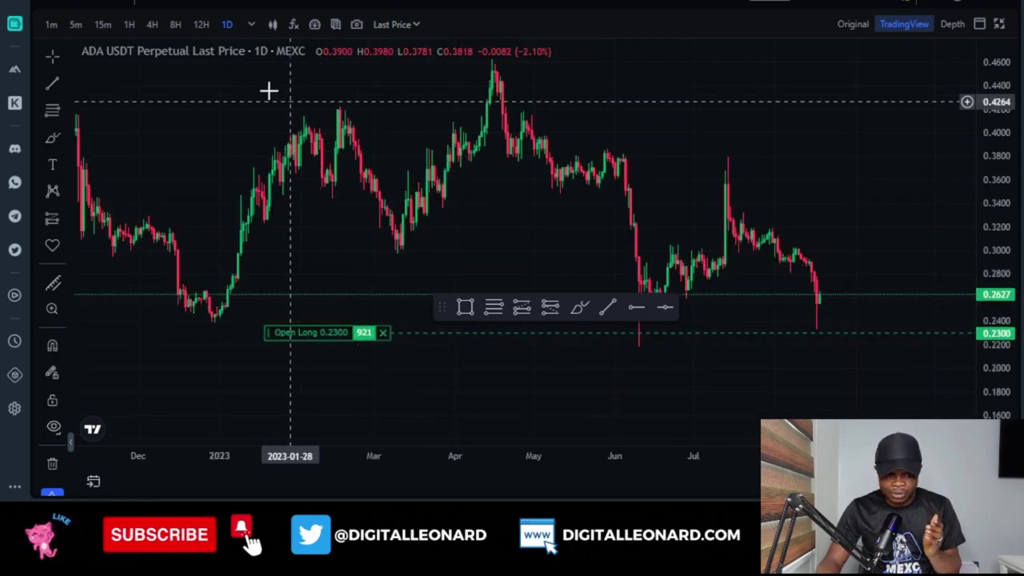
Step: Find the Relative Strength Index among the indicators and add it to the ADA USDT chart
click(272, 24)
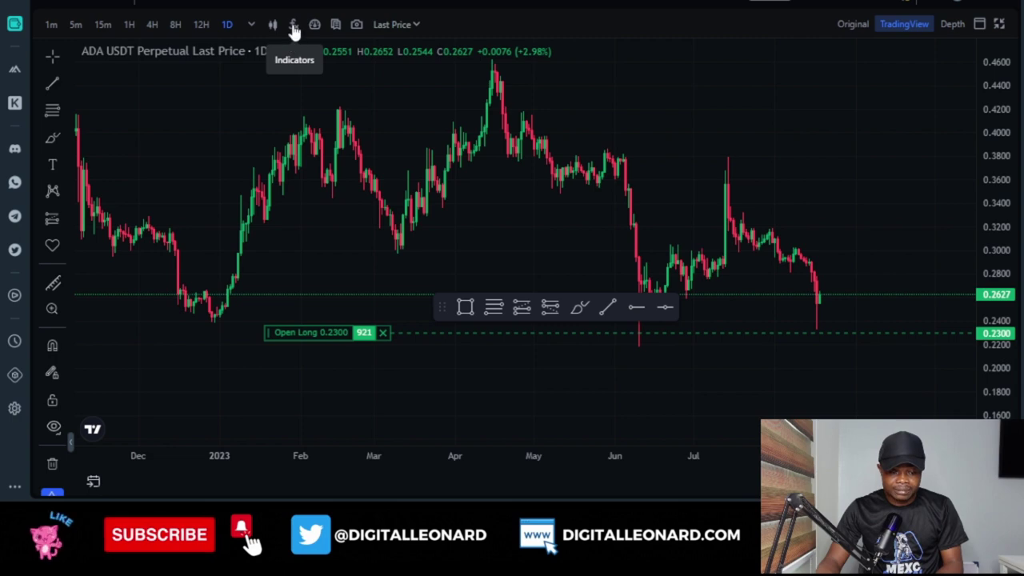
click(294, 24)
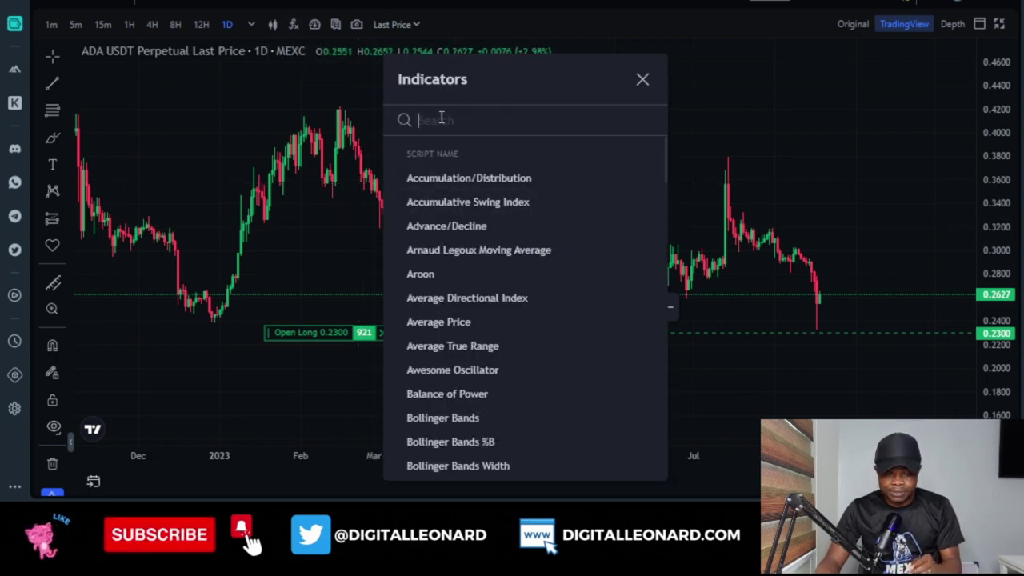
text(rsi)
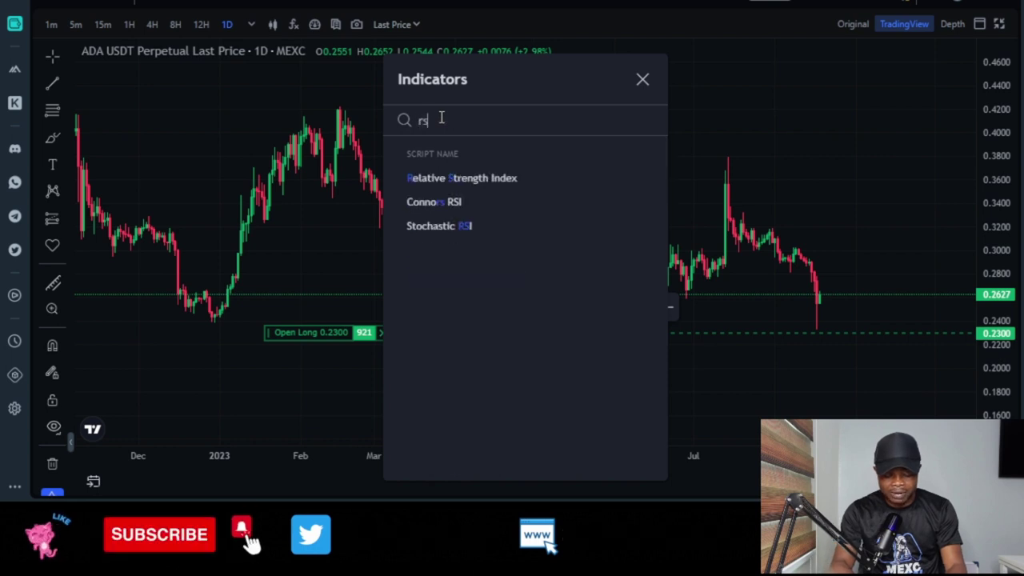
click(473, 188)
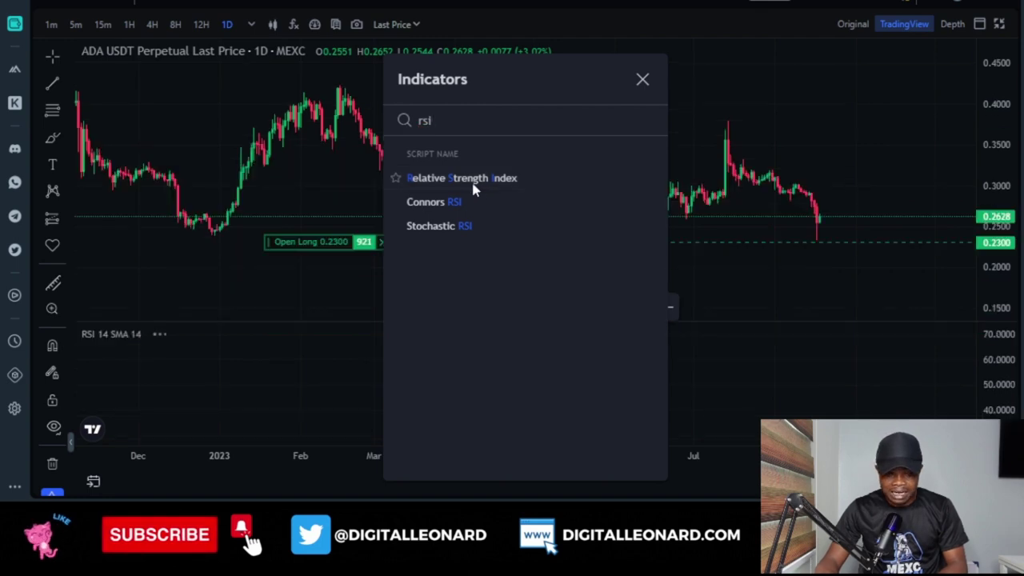
click(642, 80)
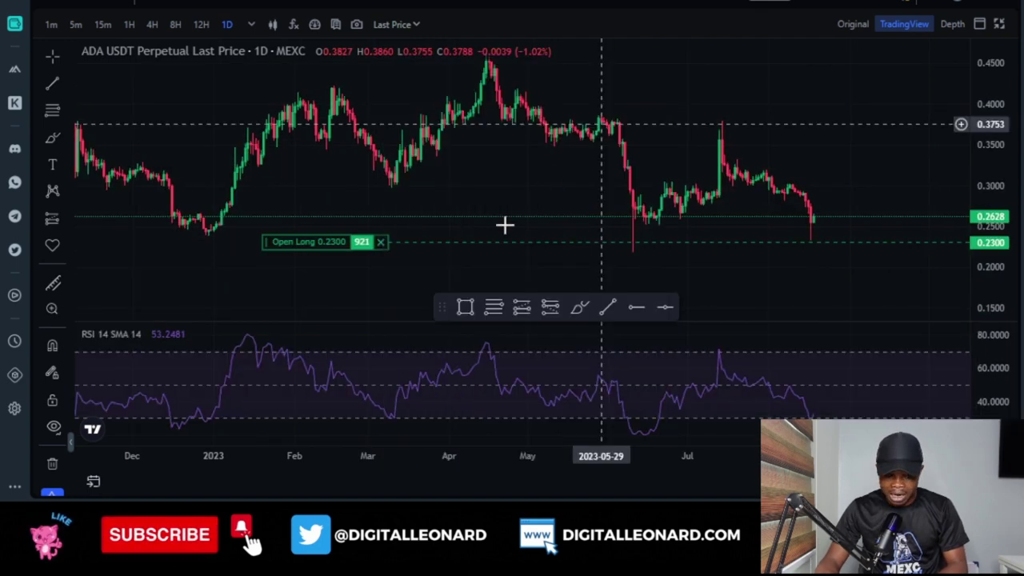
Step: Change the RSI plot line's colour to white in the indicator's style settings
click(175, 336)
click(175, 335)
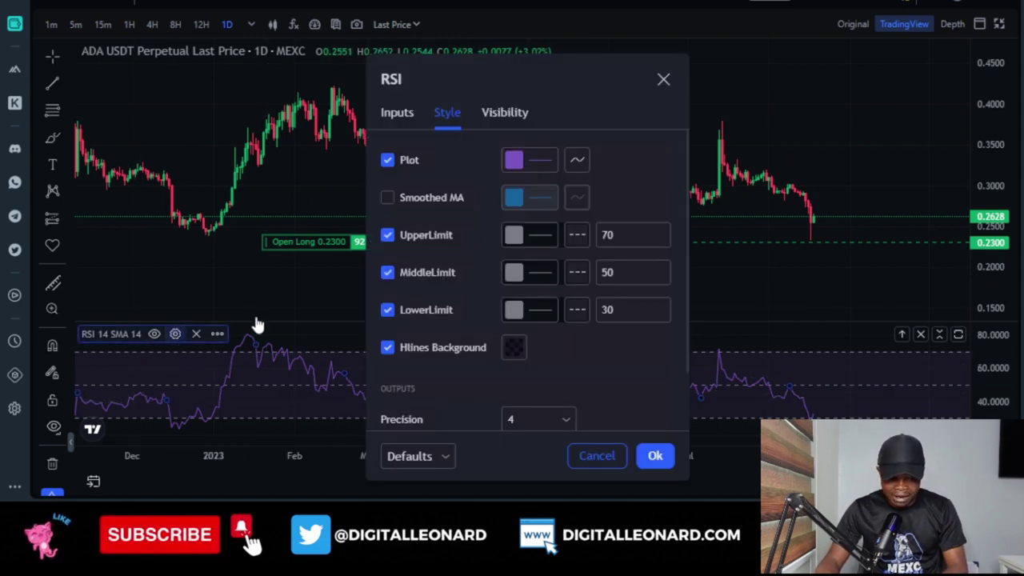
click(519, 160)
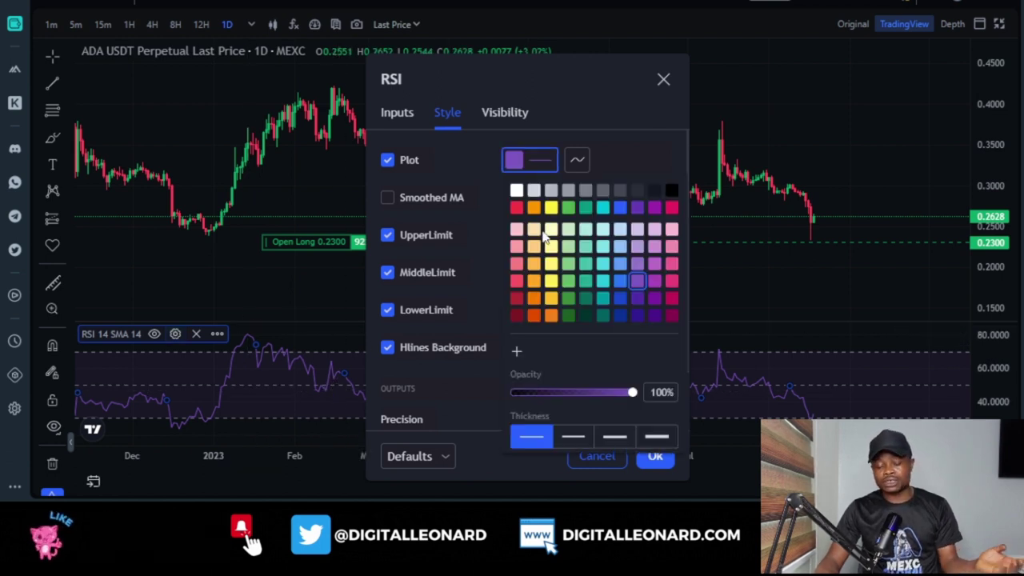
click(515, 192)
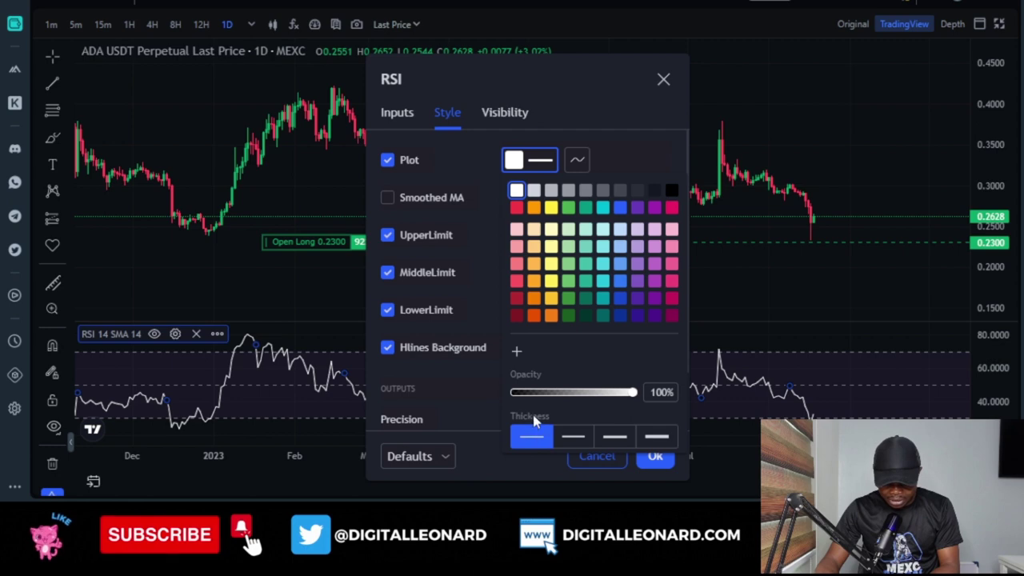
Step: Try each thicker line option on the RSI plot and return to the thinnest one
click(589, 440)
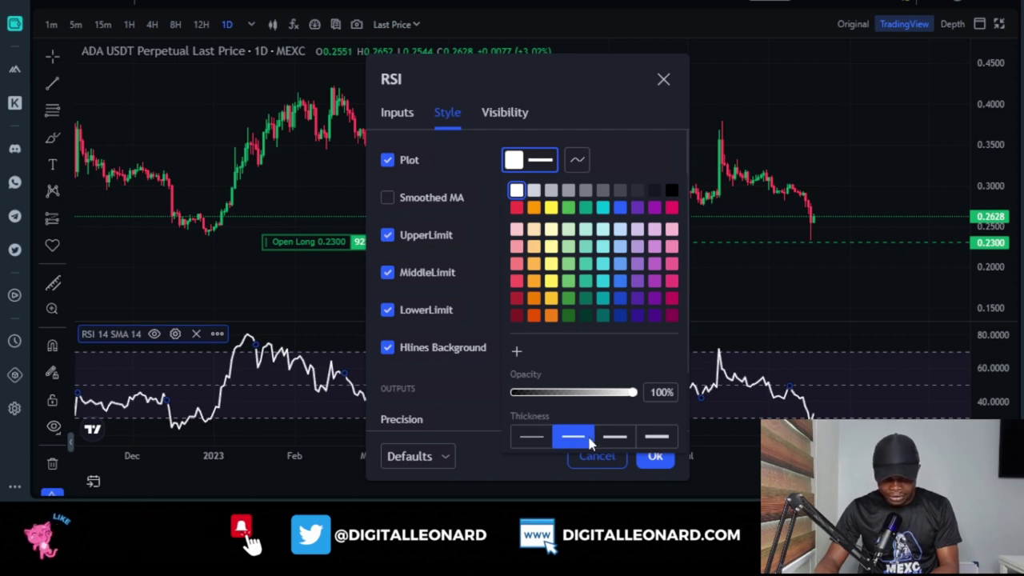
click(613, 439)
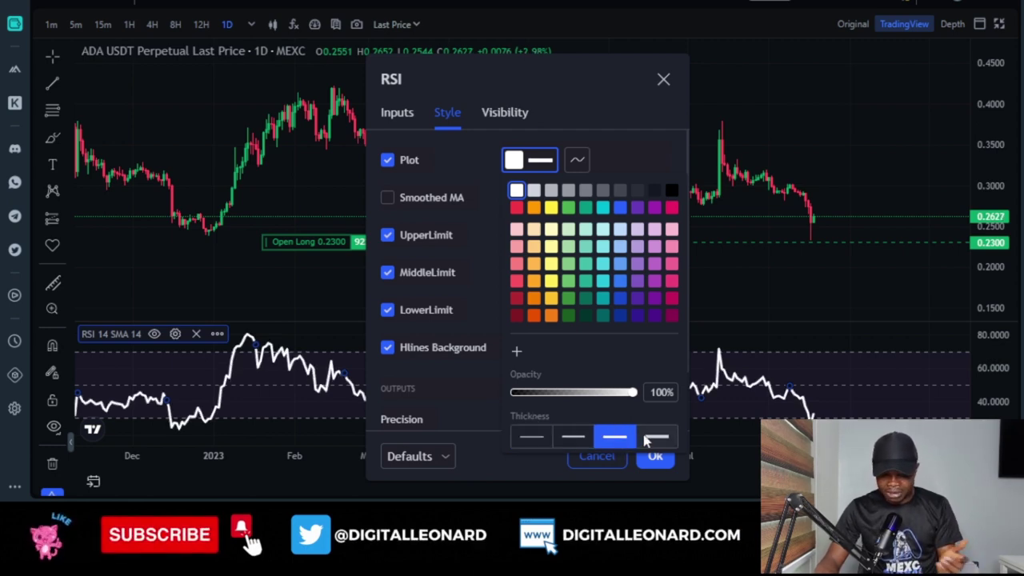
click(654, 437)
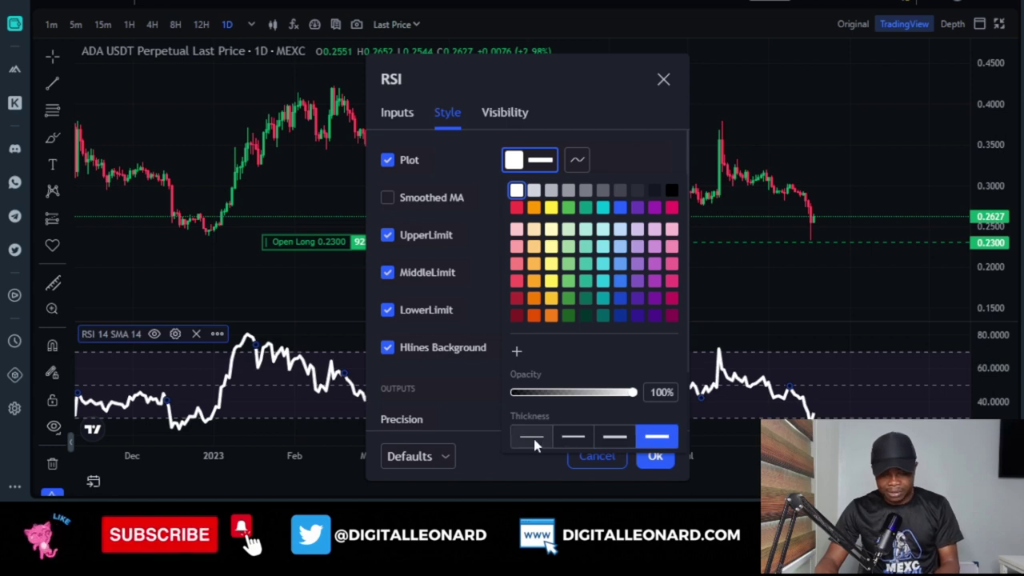
click(532, 440)
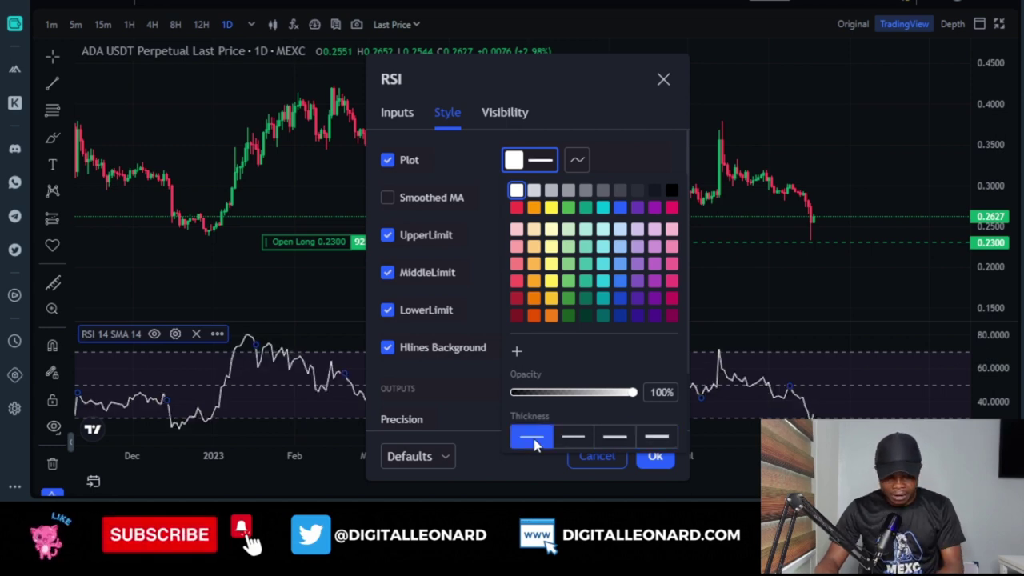
click(639, 157)
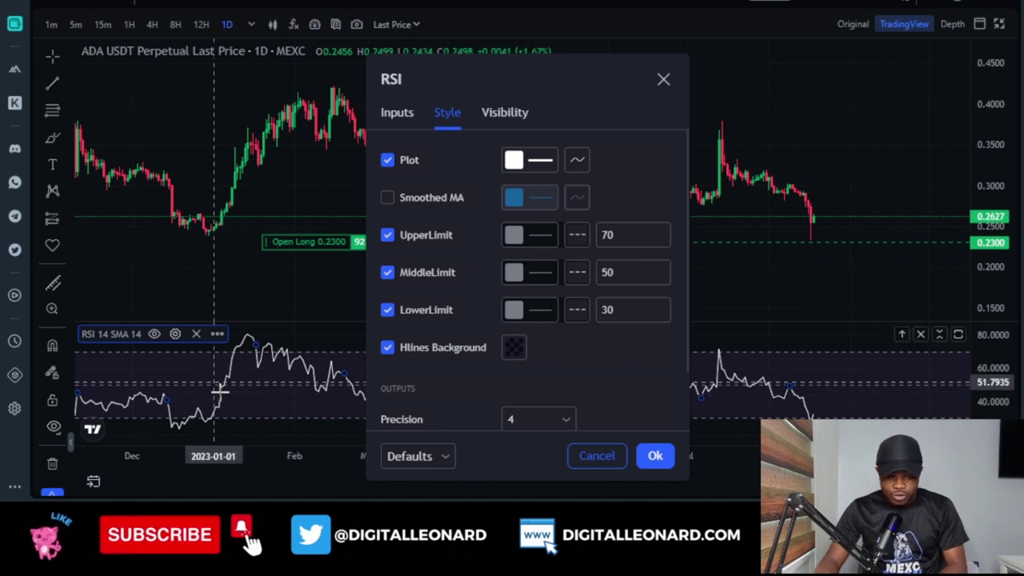
Step: Switch the RSI Hlines Background off and on again, and try a solid line for the lower limit before restoring the dashed line
click(388, 349)
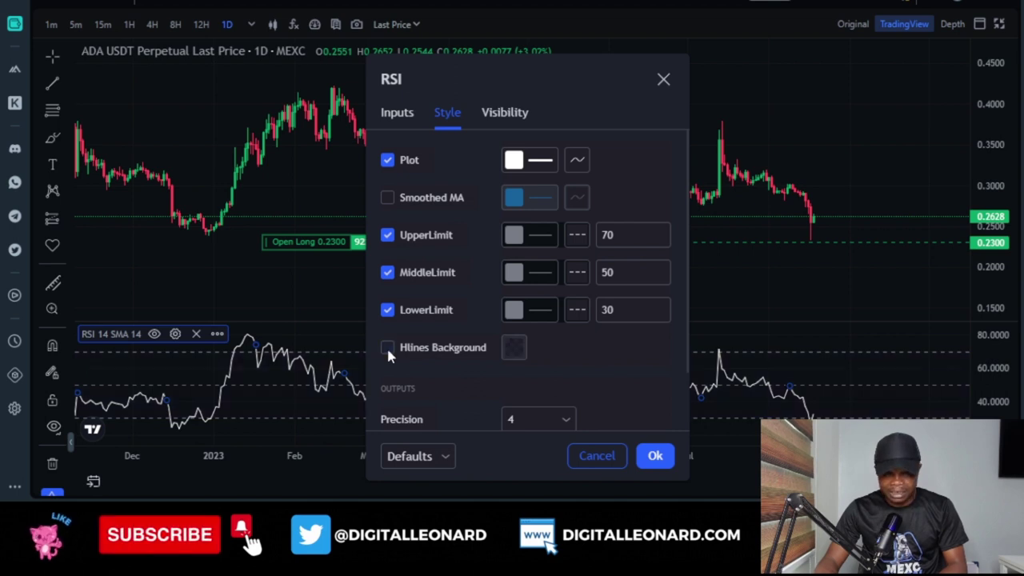
click(389, 348)
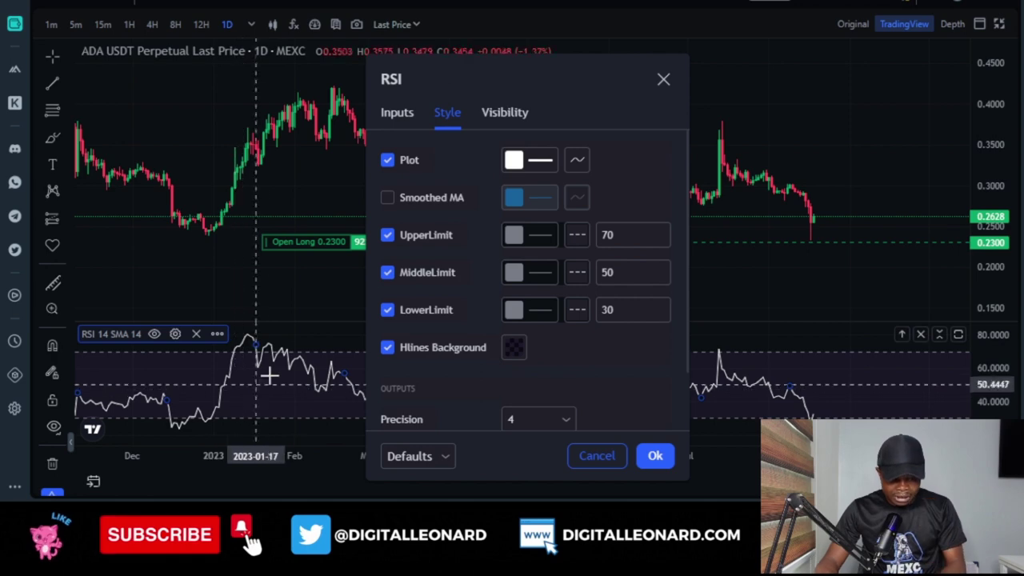
click(576, 313)
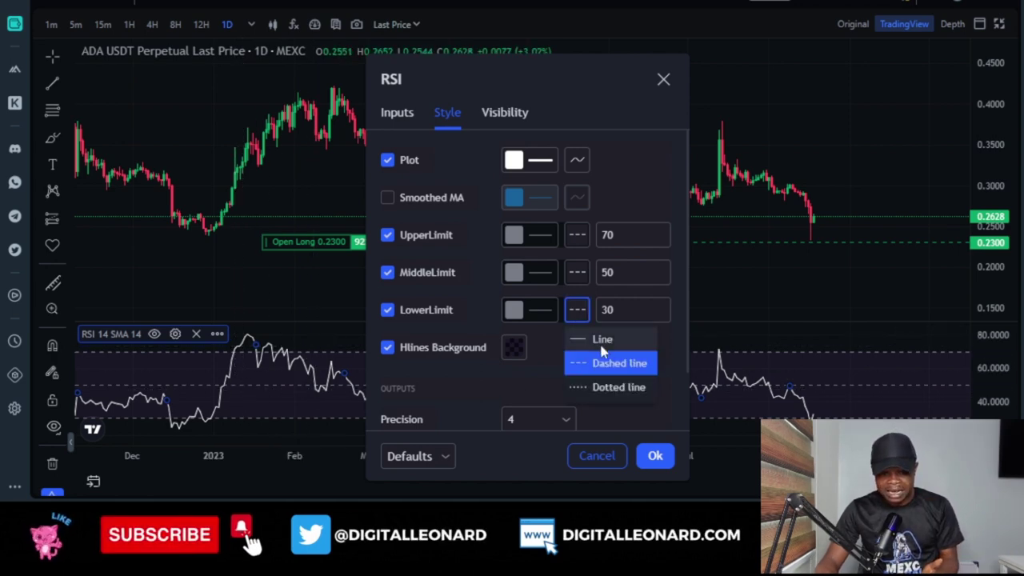
click(601, 346)
click(577, 312)
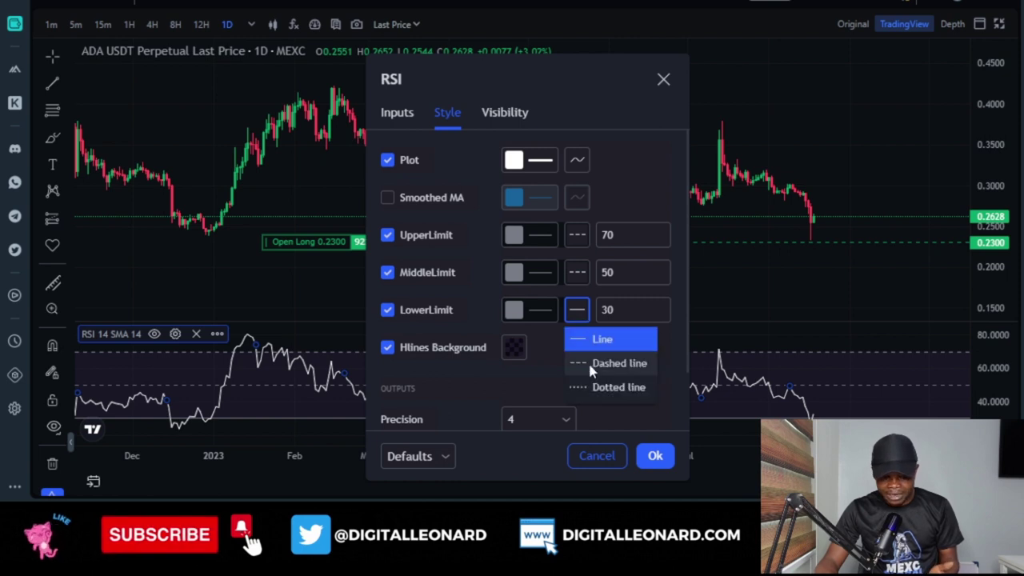
click(604, 367)
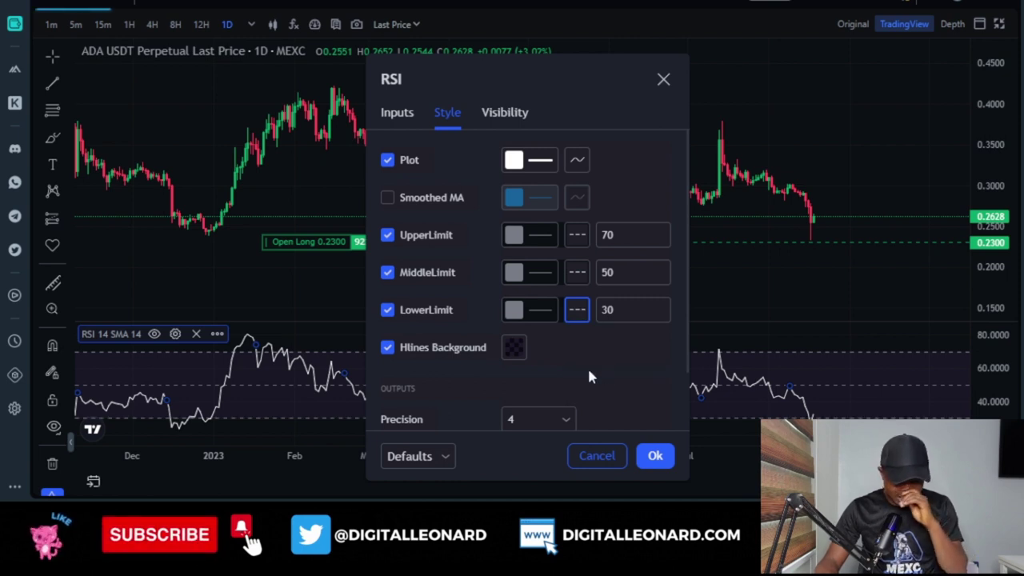
Step: Apply the RSI style settings and examine the recent daily ADA USDT candles against the RSI line
click(654, 456)
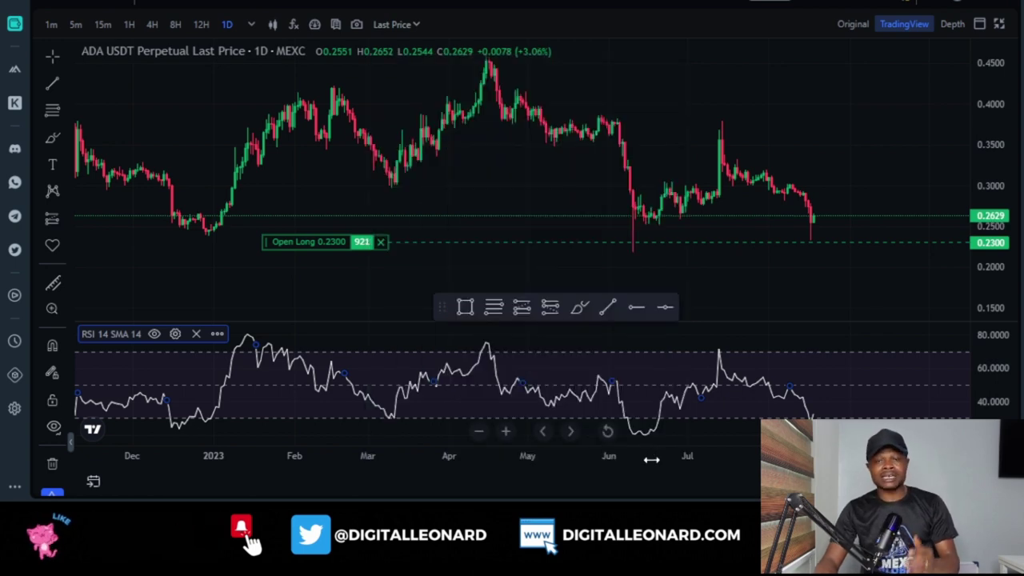
scroll(727, 282, up, 5)
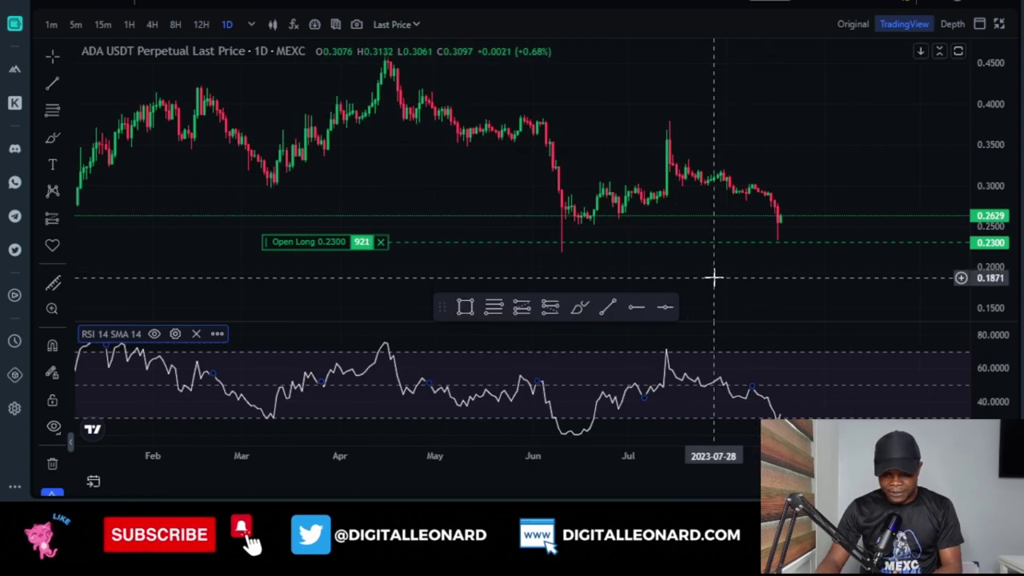
drag(1004, 293, 1000, 237)
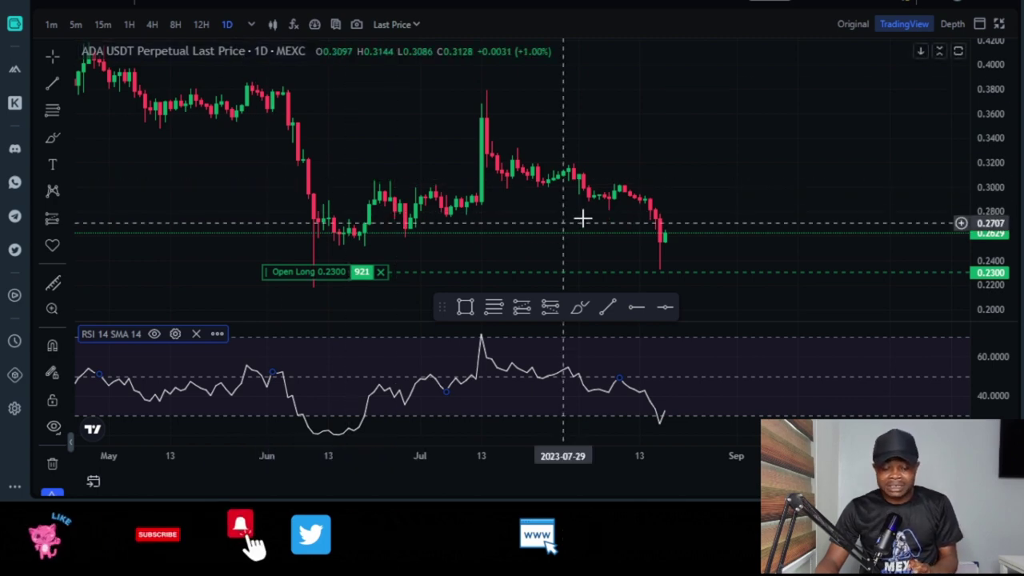
mouse_move(568, 241)
mouse_down()
mouse_move(567, 197)
mouse_move(577, 232)
mouse_up()
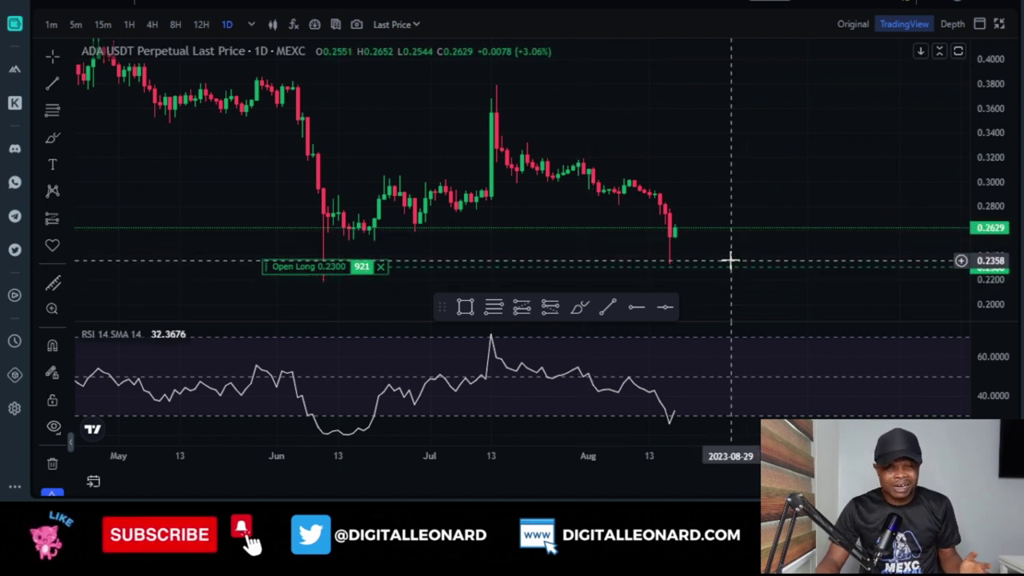
scroll(631, 210, down, 1)
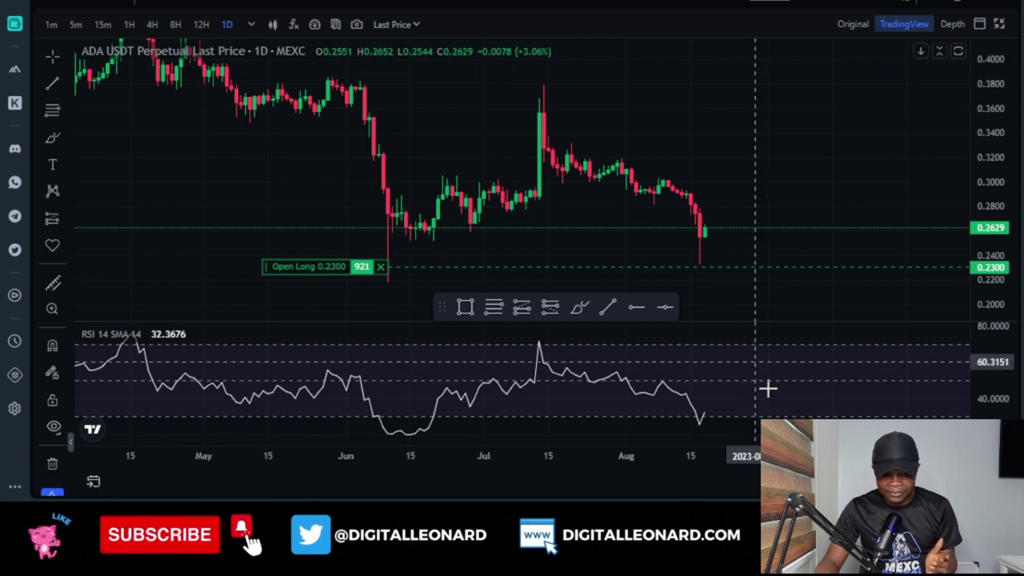
mouse_move(760, 173)
mouse_down()
mouse_move(723, 144)
mouse_move(758, 164)
mouse_up()
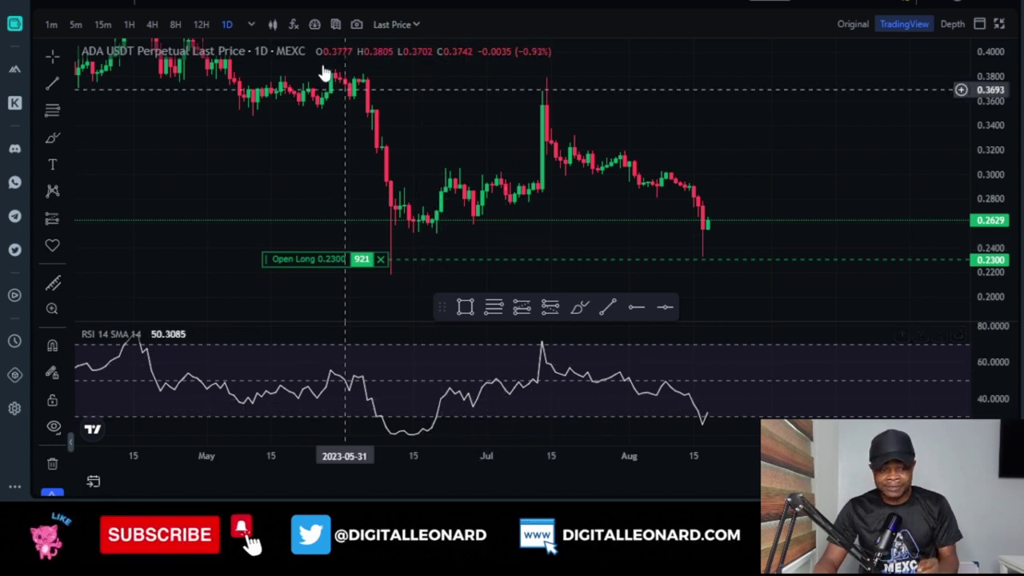
Step: Examine the price and RSI on the 1-hour timeframe, and switch the chart to the 4-hour timeframe
click(130, 26)
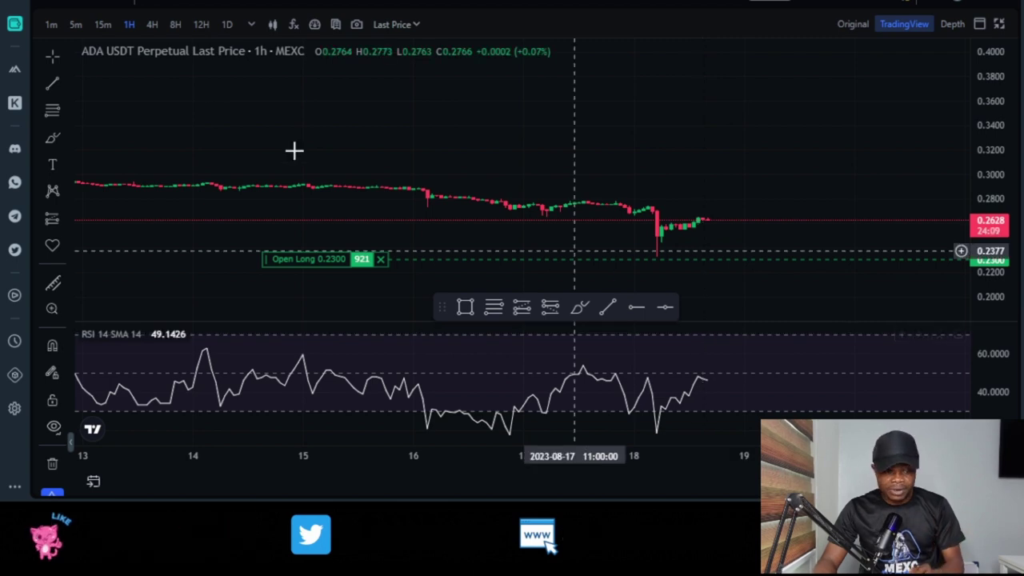
scroll(237, 340, down, 2)
scroll(236, 340, down, 3)
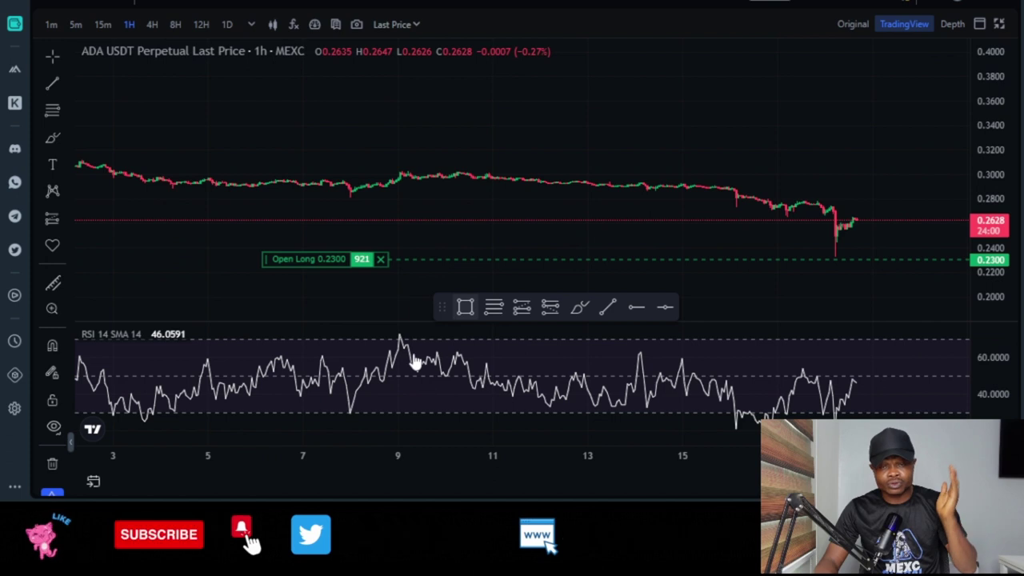
click(156, 32)
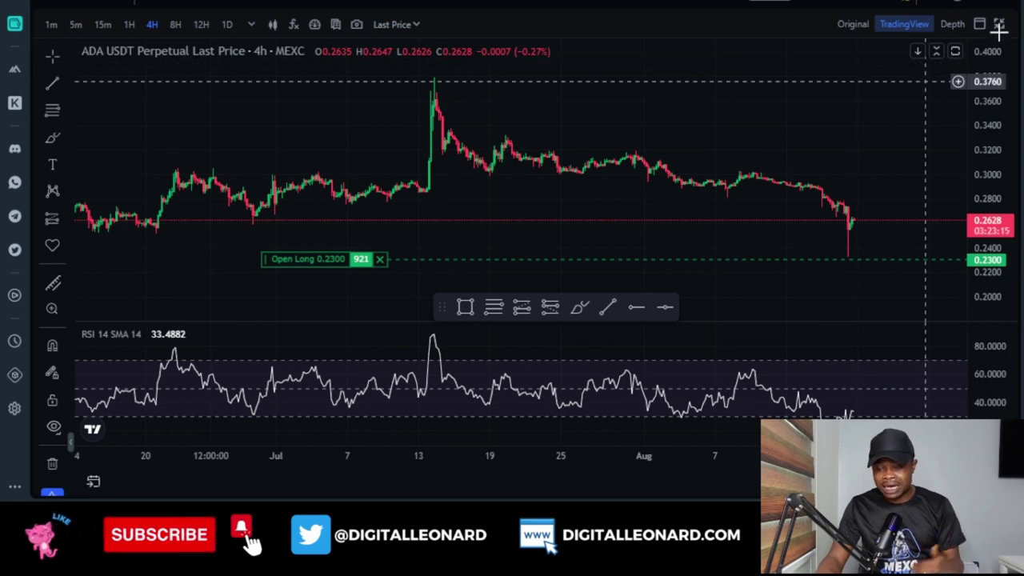
Step: Exit the full-screen chart and cancel the open ADA USDT limit long at 0.2300
key(Escape)
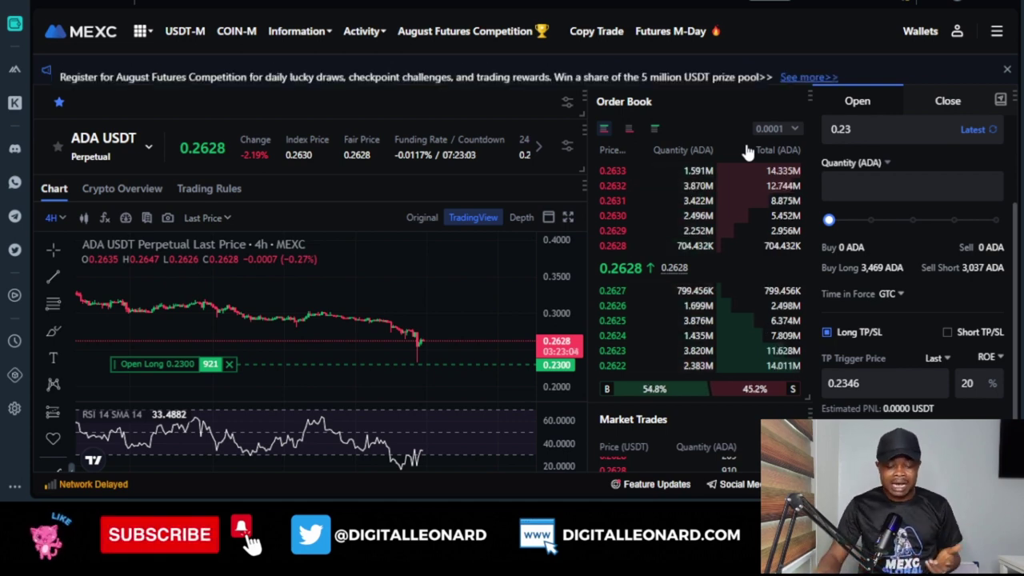
scroll(582, 320, down, 3)
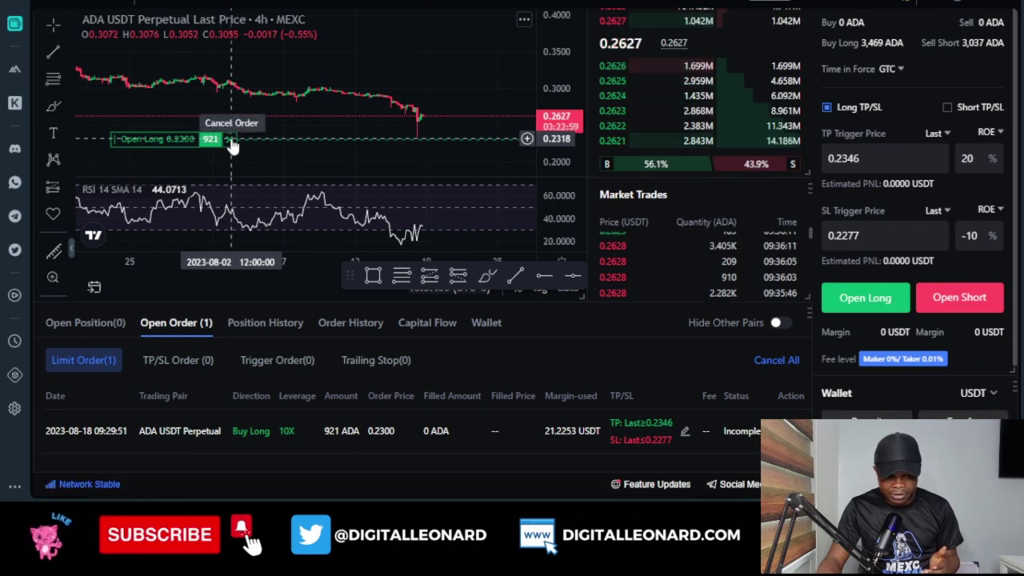
click(230, 140)
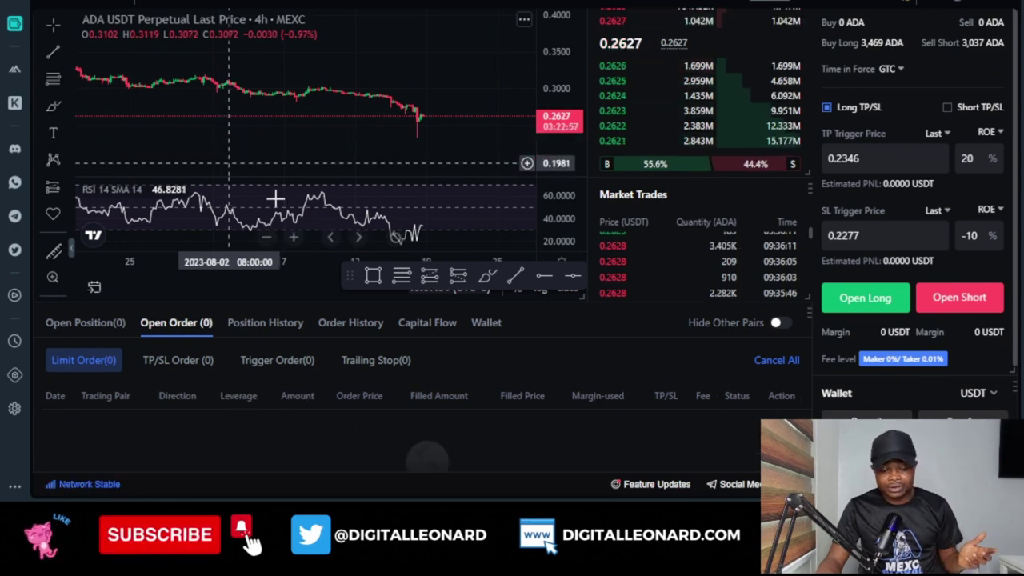
scroll(788, 352, up, 3)
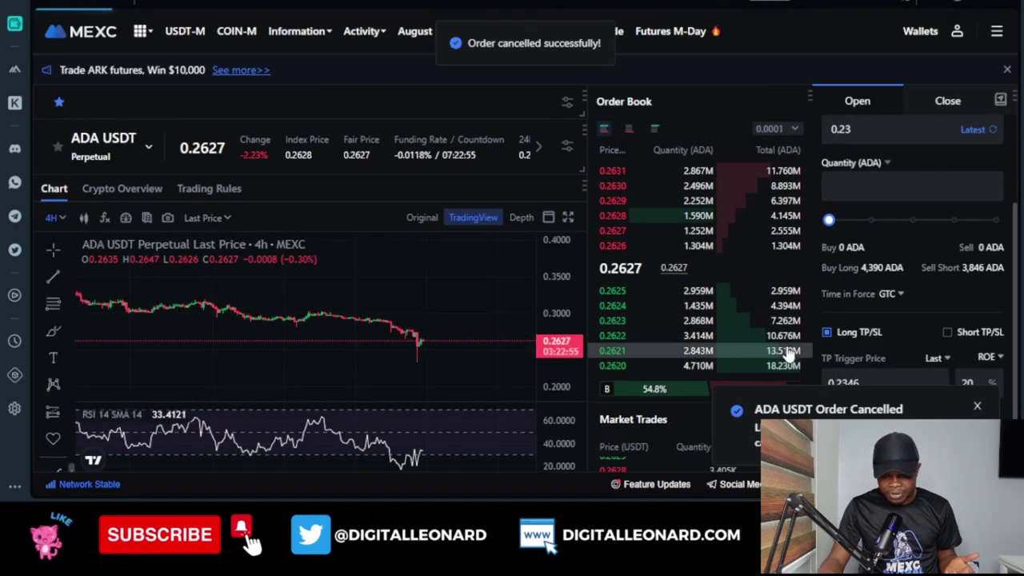